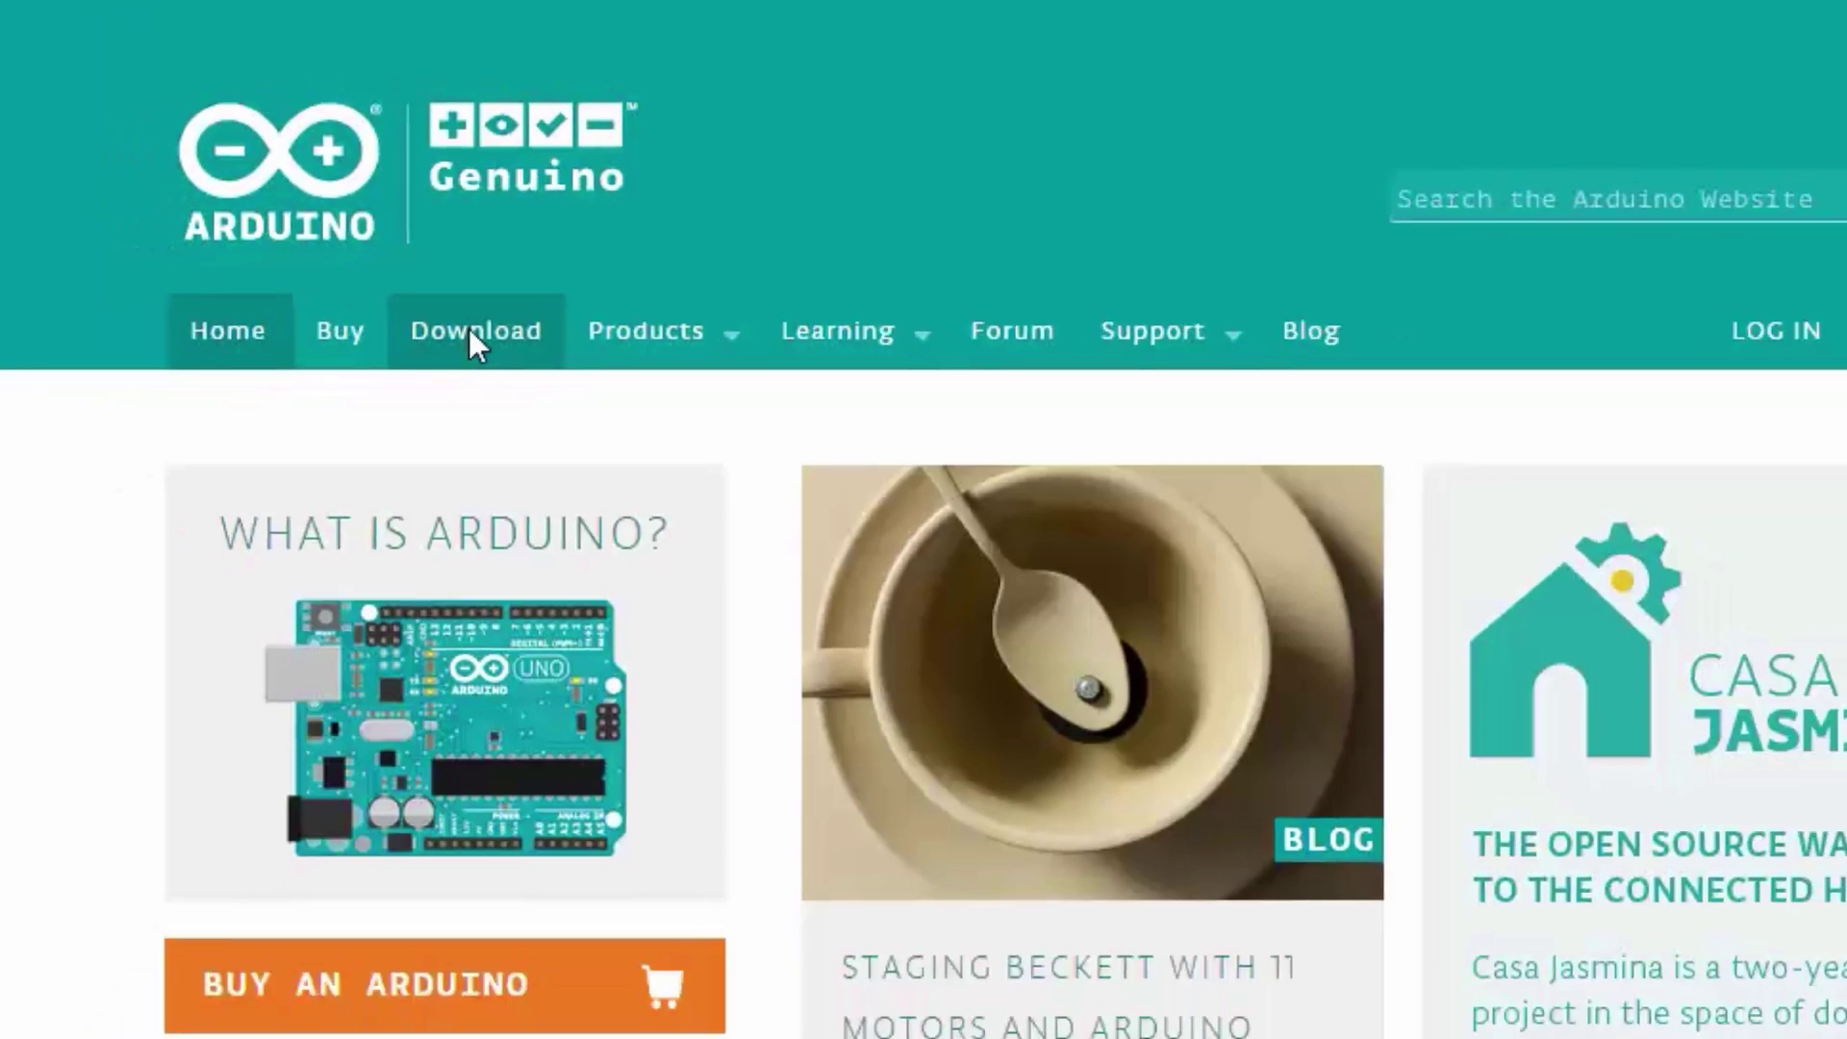
# - Go to the arduino.cc Download page and pick the Windows Installer link
pyautogui.click(423, 362)
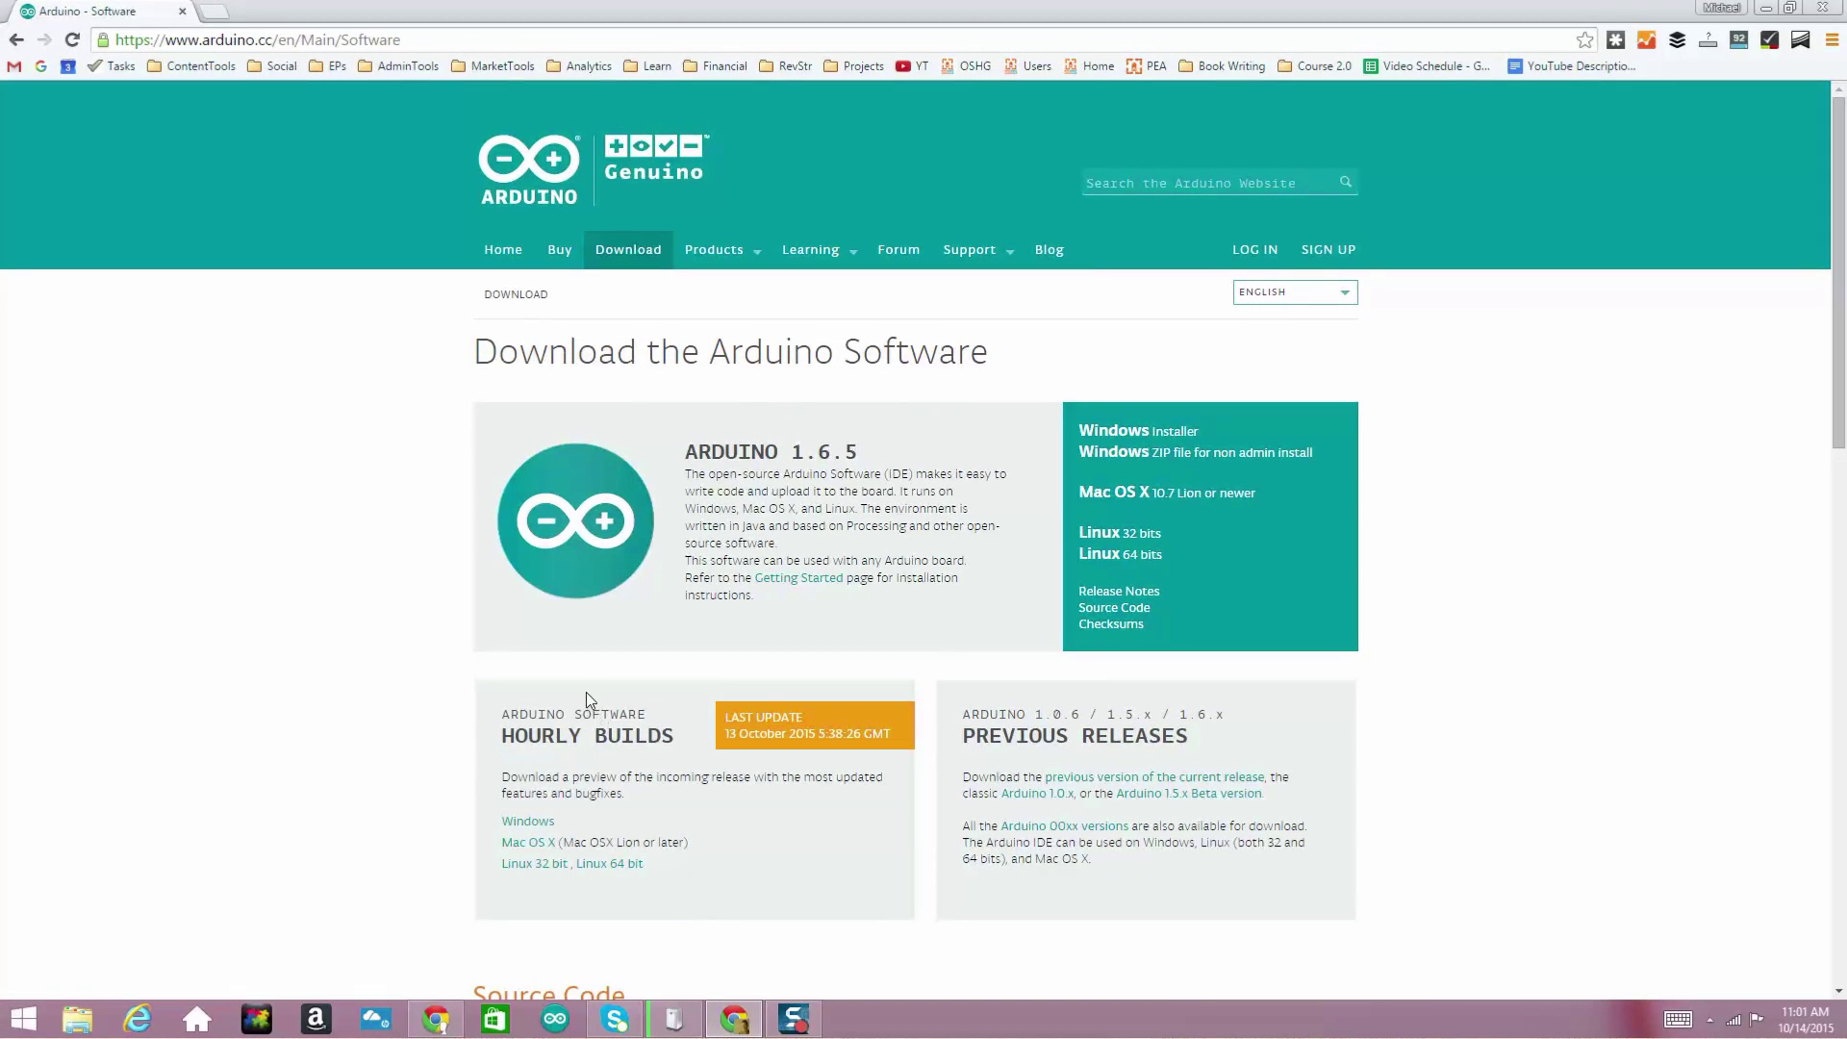
pyautogui.click(1183, 432)
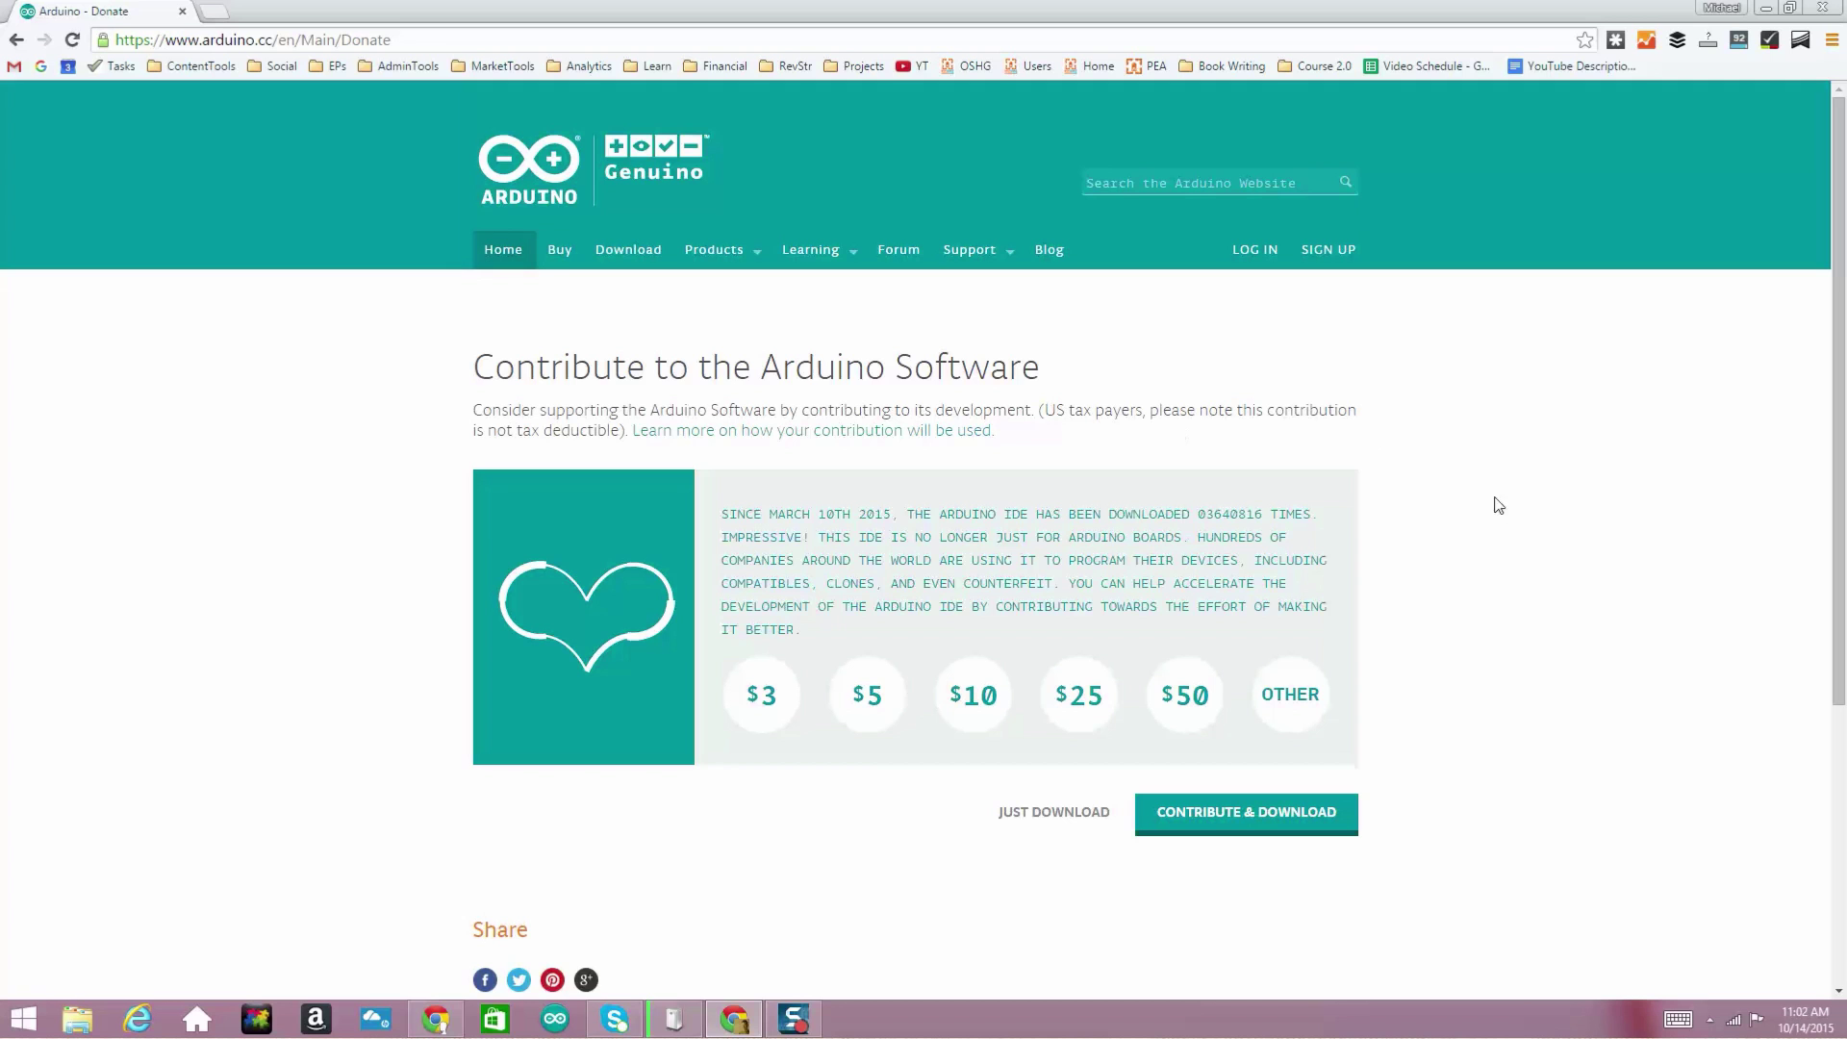
# - Skip the donation with Just Download and save arduino-1.6.5-r5-windows to Downloads
pyautogui.click(1056, 817)
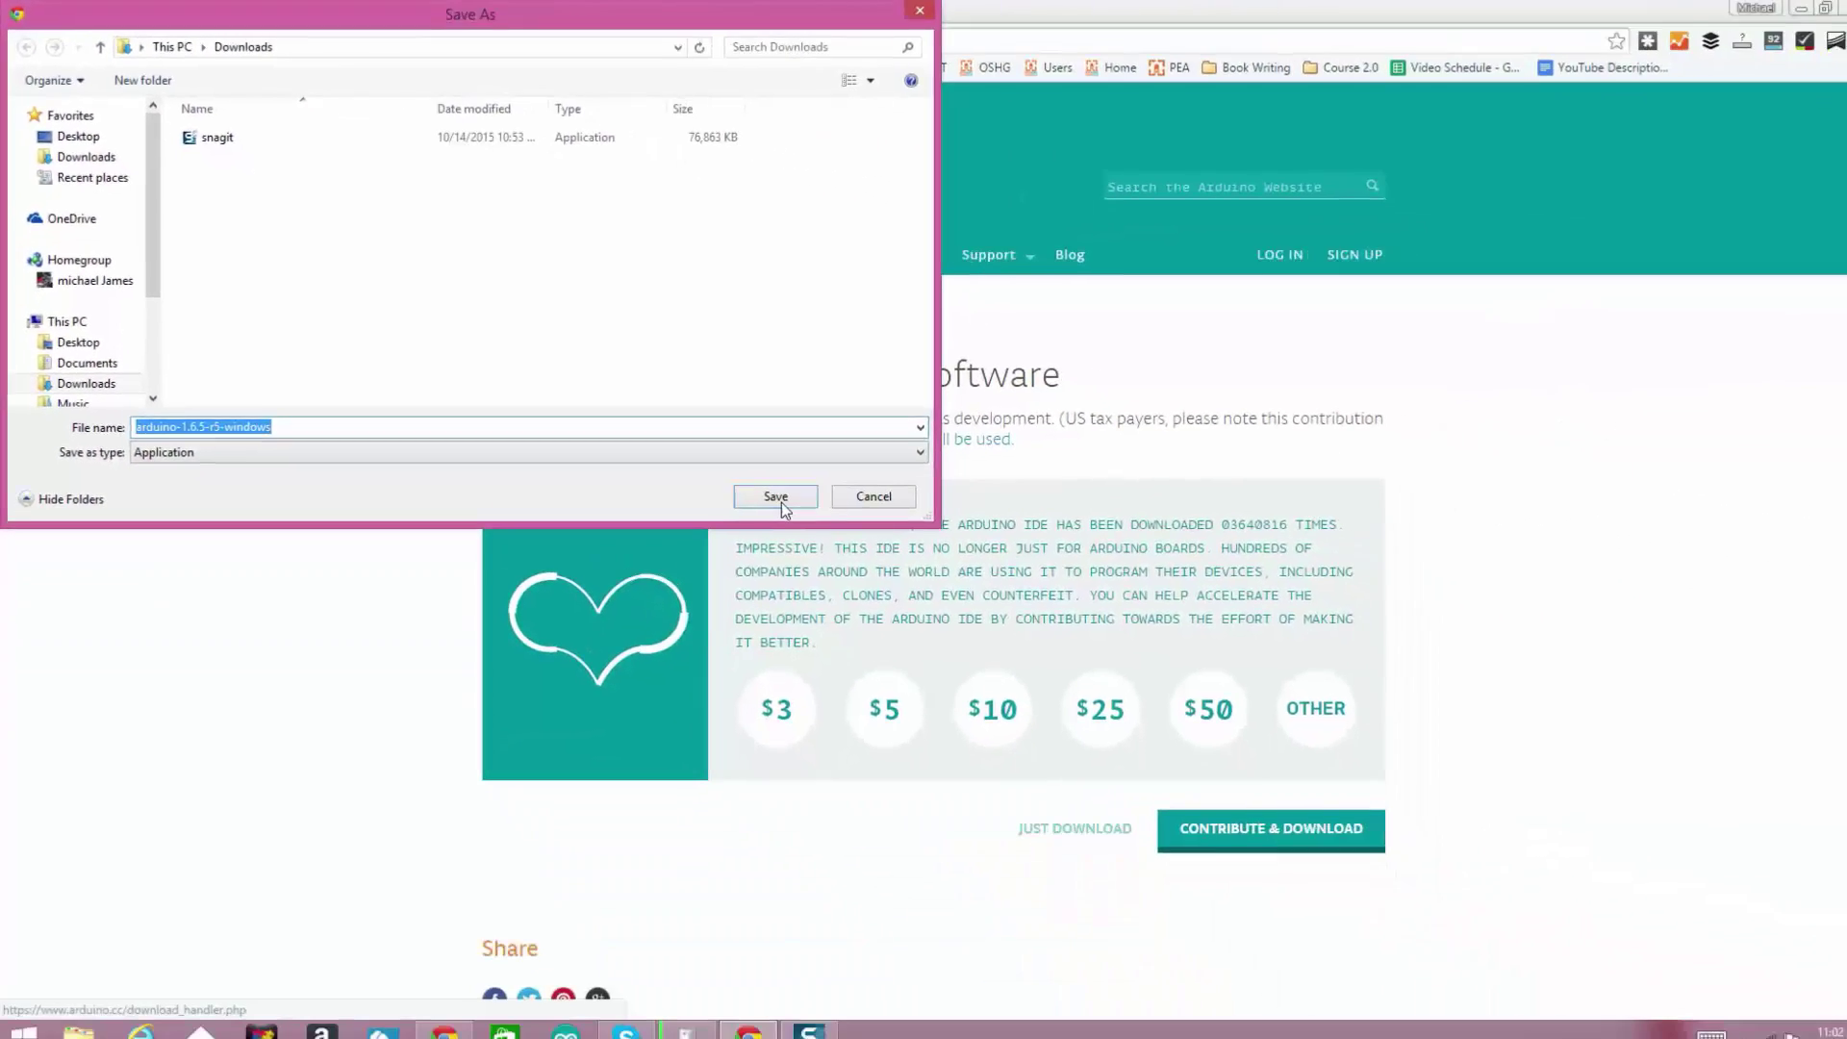
pyautogui.click(778, 498)
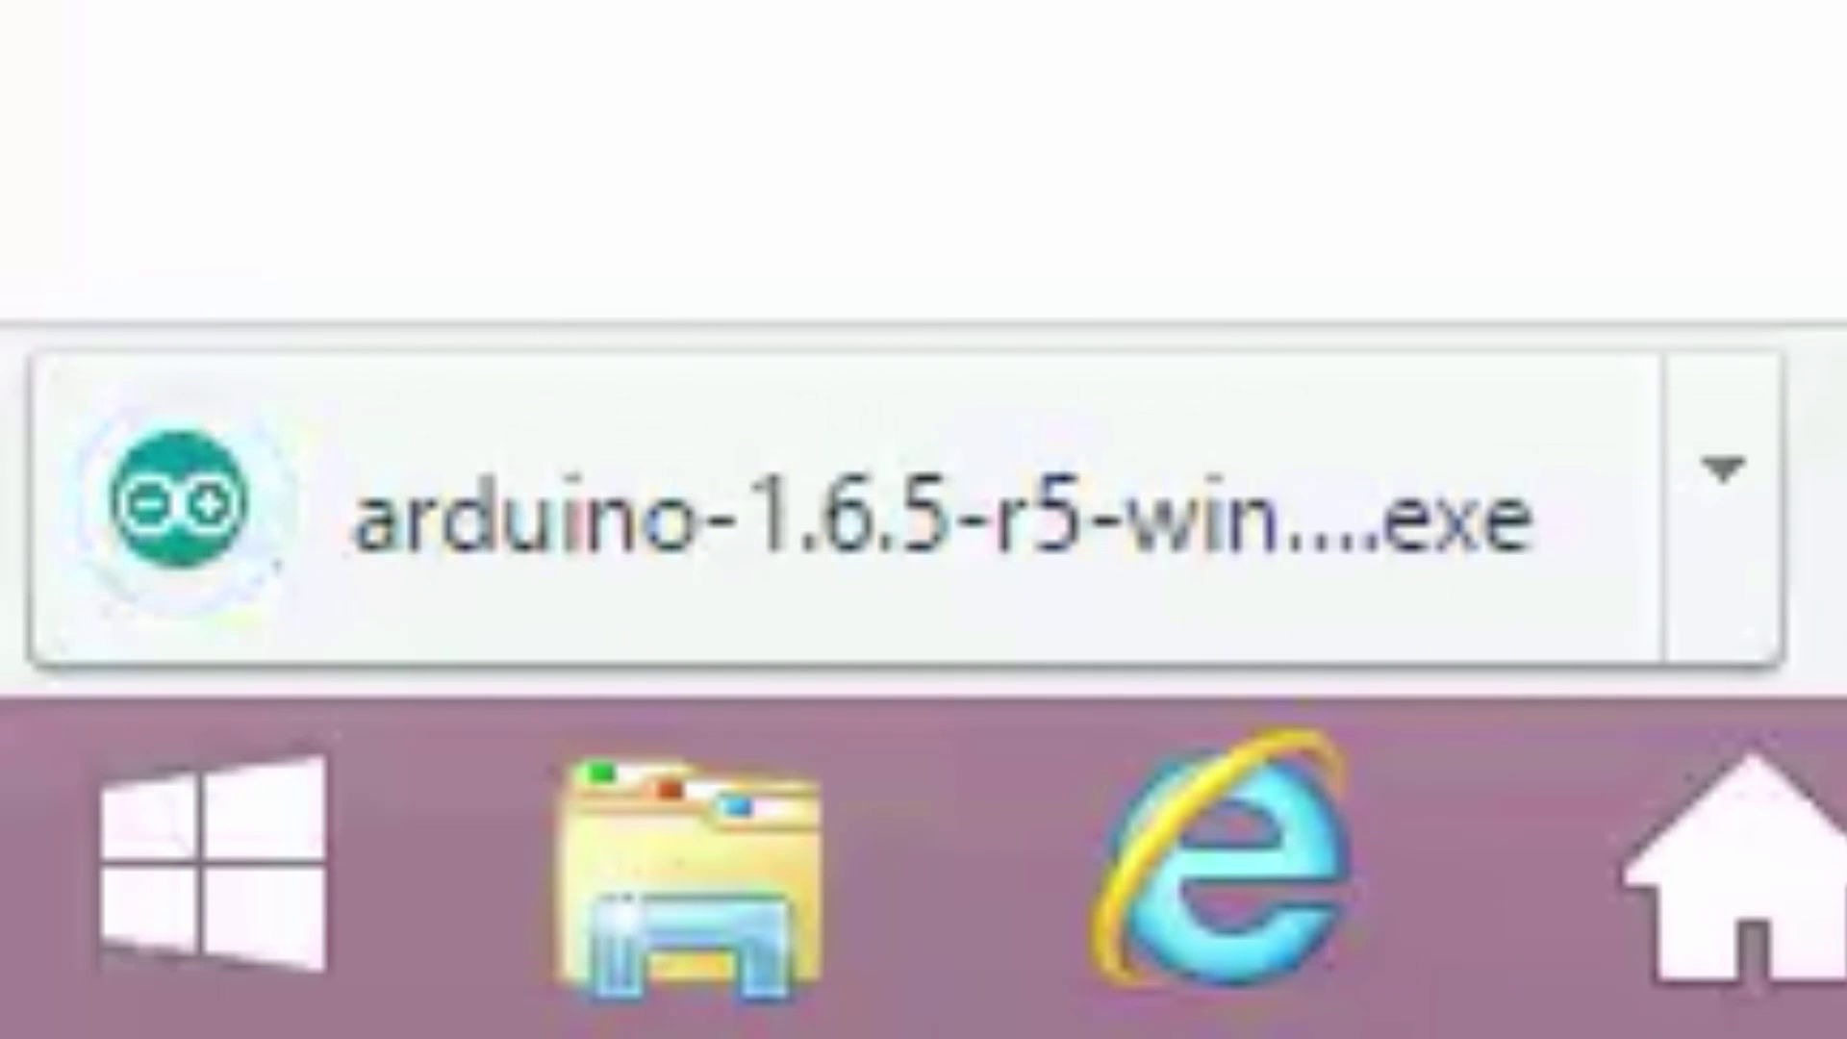
# - Run the downloaded installer and uninstall the existing Arduino 1.6.5-r5, confirming file deletion
pyautogui.click(803, 620)
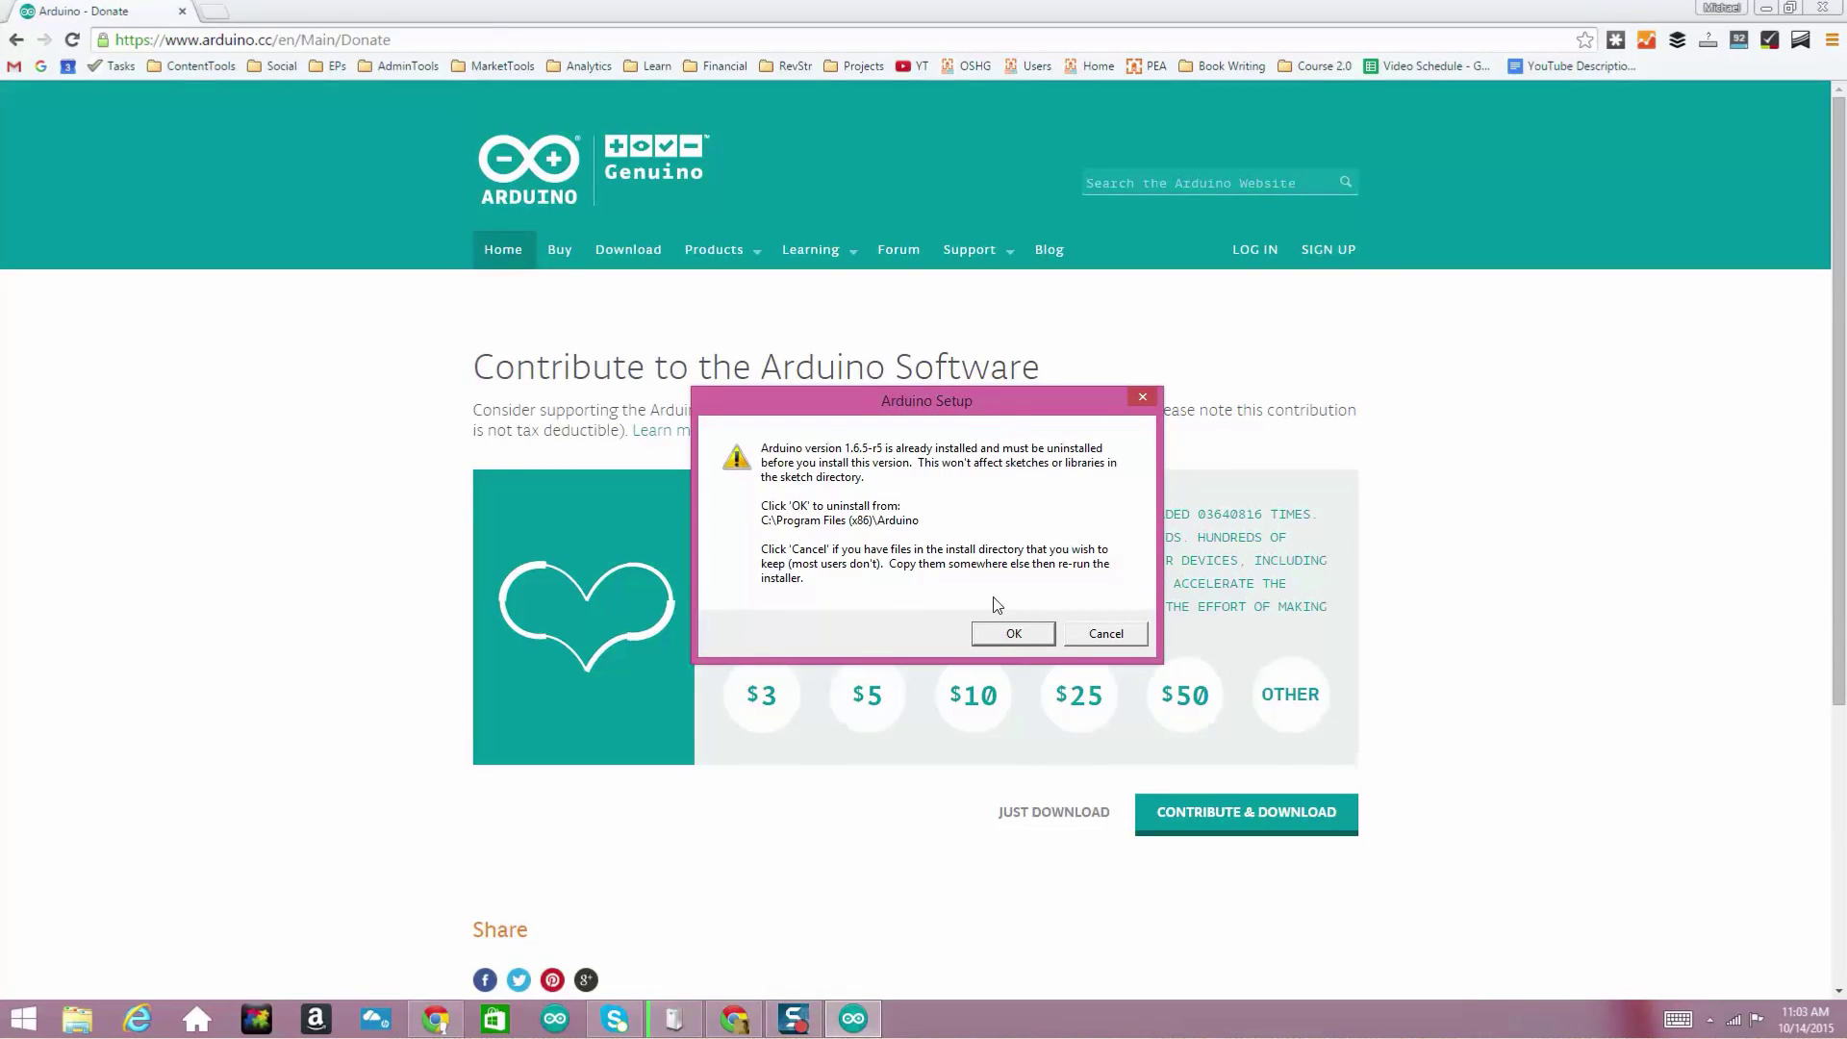
pyautogui.click(1010, 633)
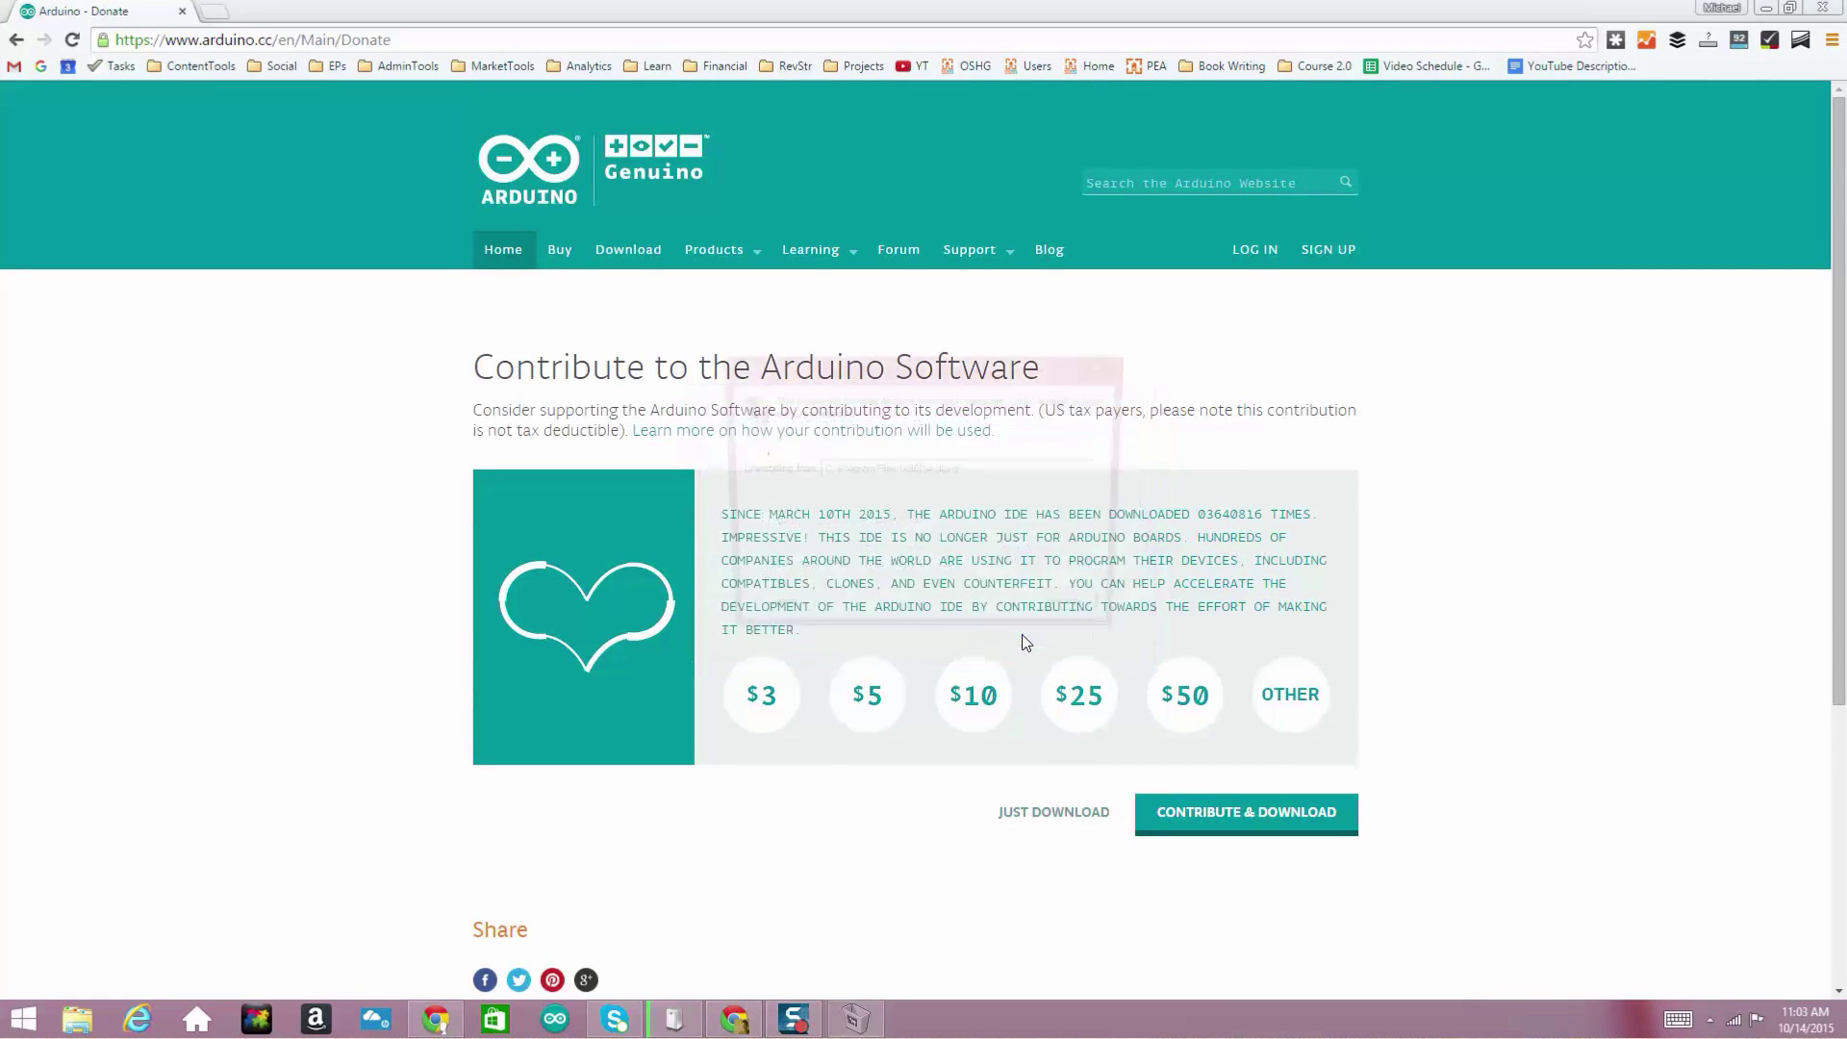
pyautogui.click(1076, 617)
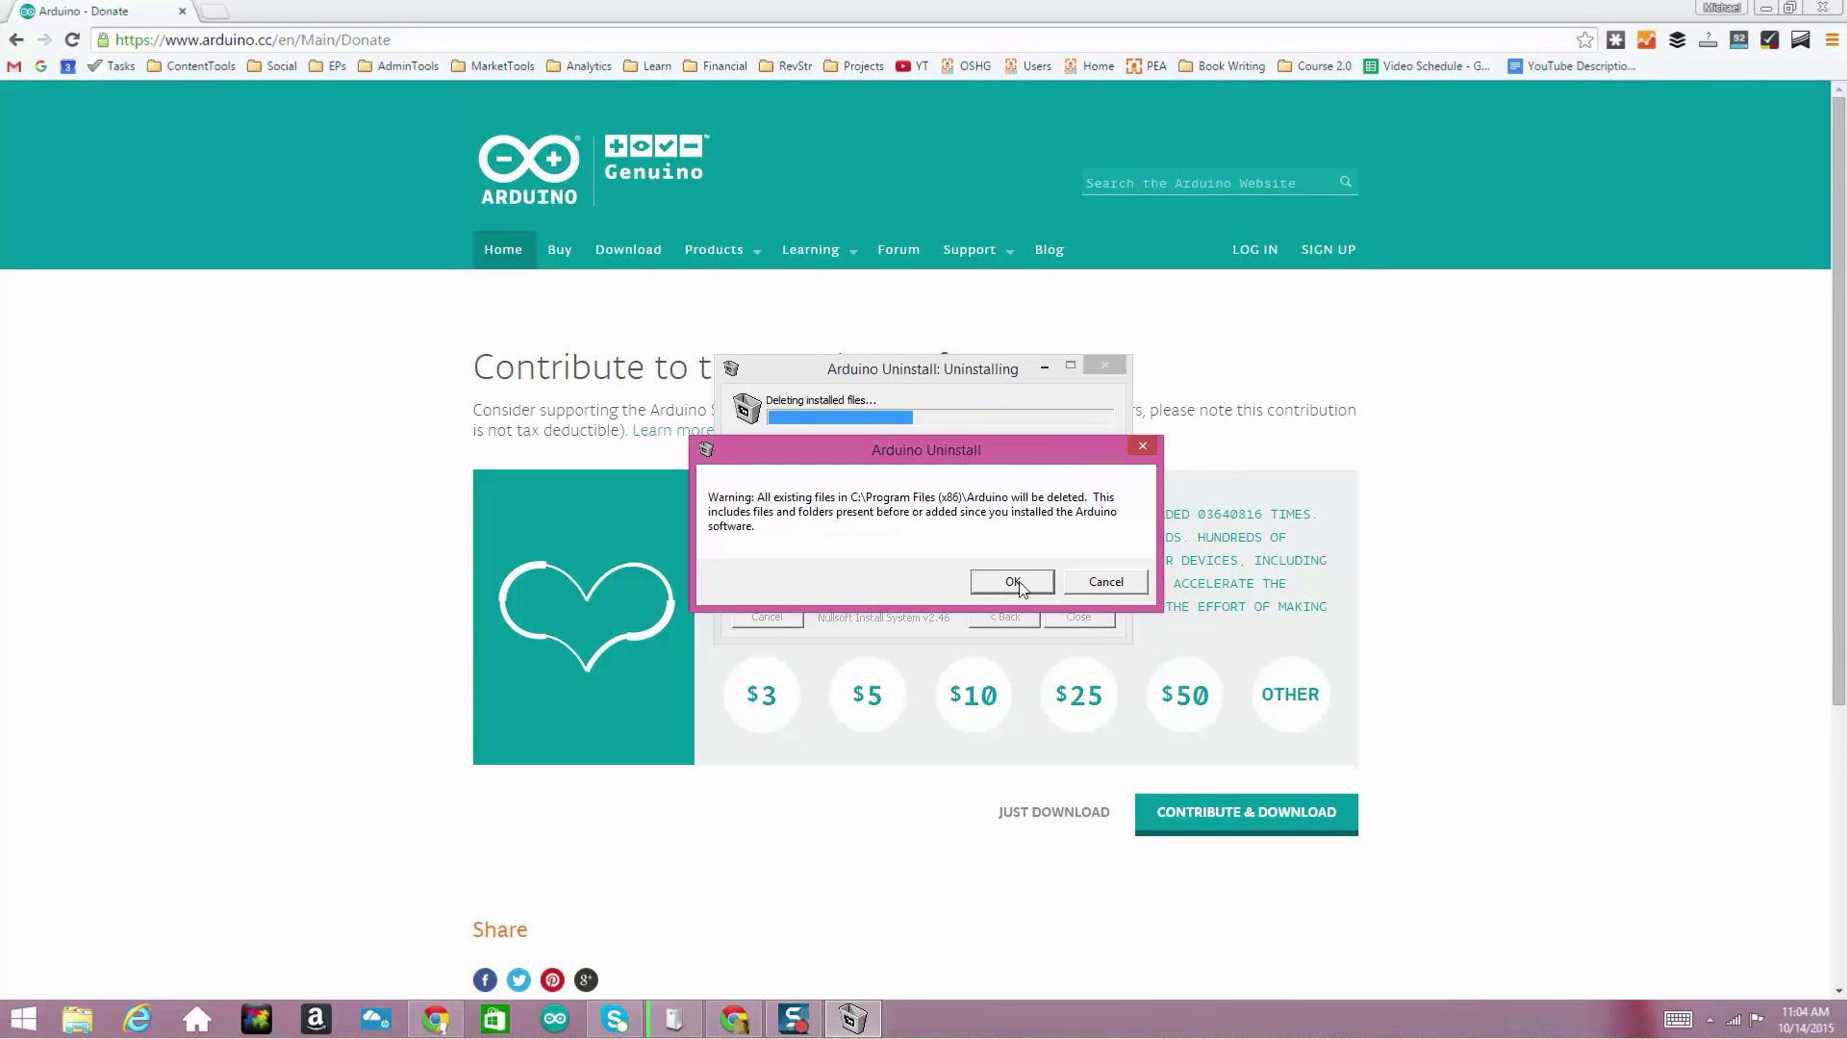
pyautogui.click(1014, 582)
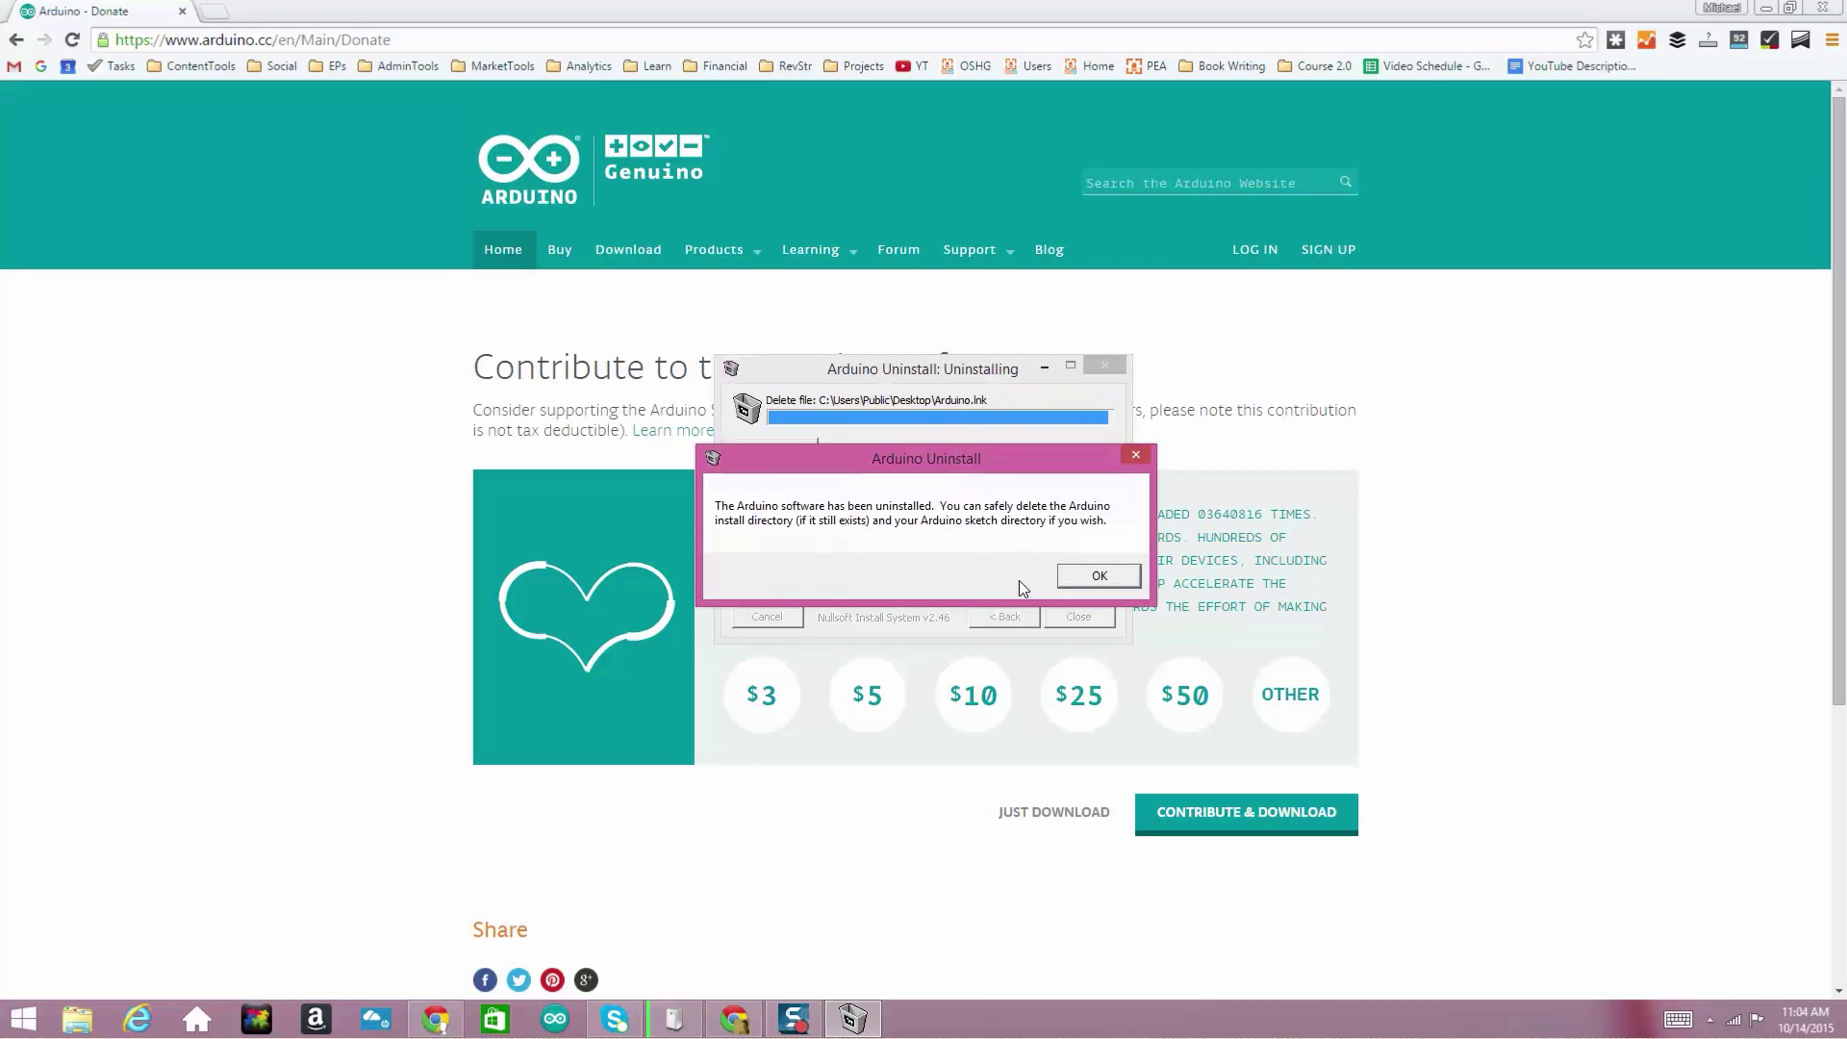
# - Accept the GNU license and install all components into C:\Program Files (x86)\Arduino
pyautogui.click(1111, 575)
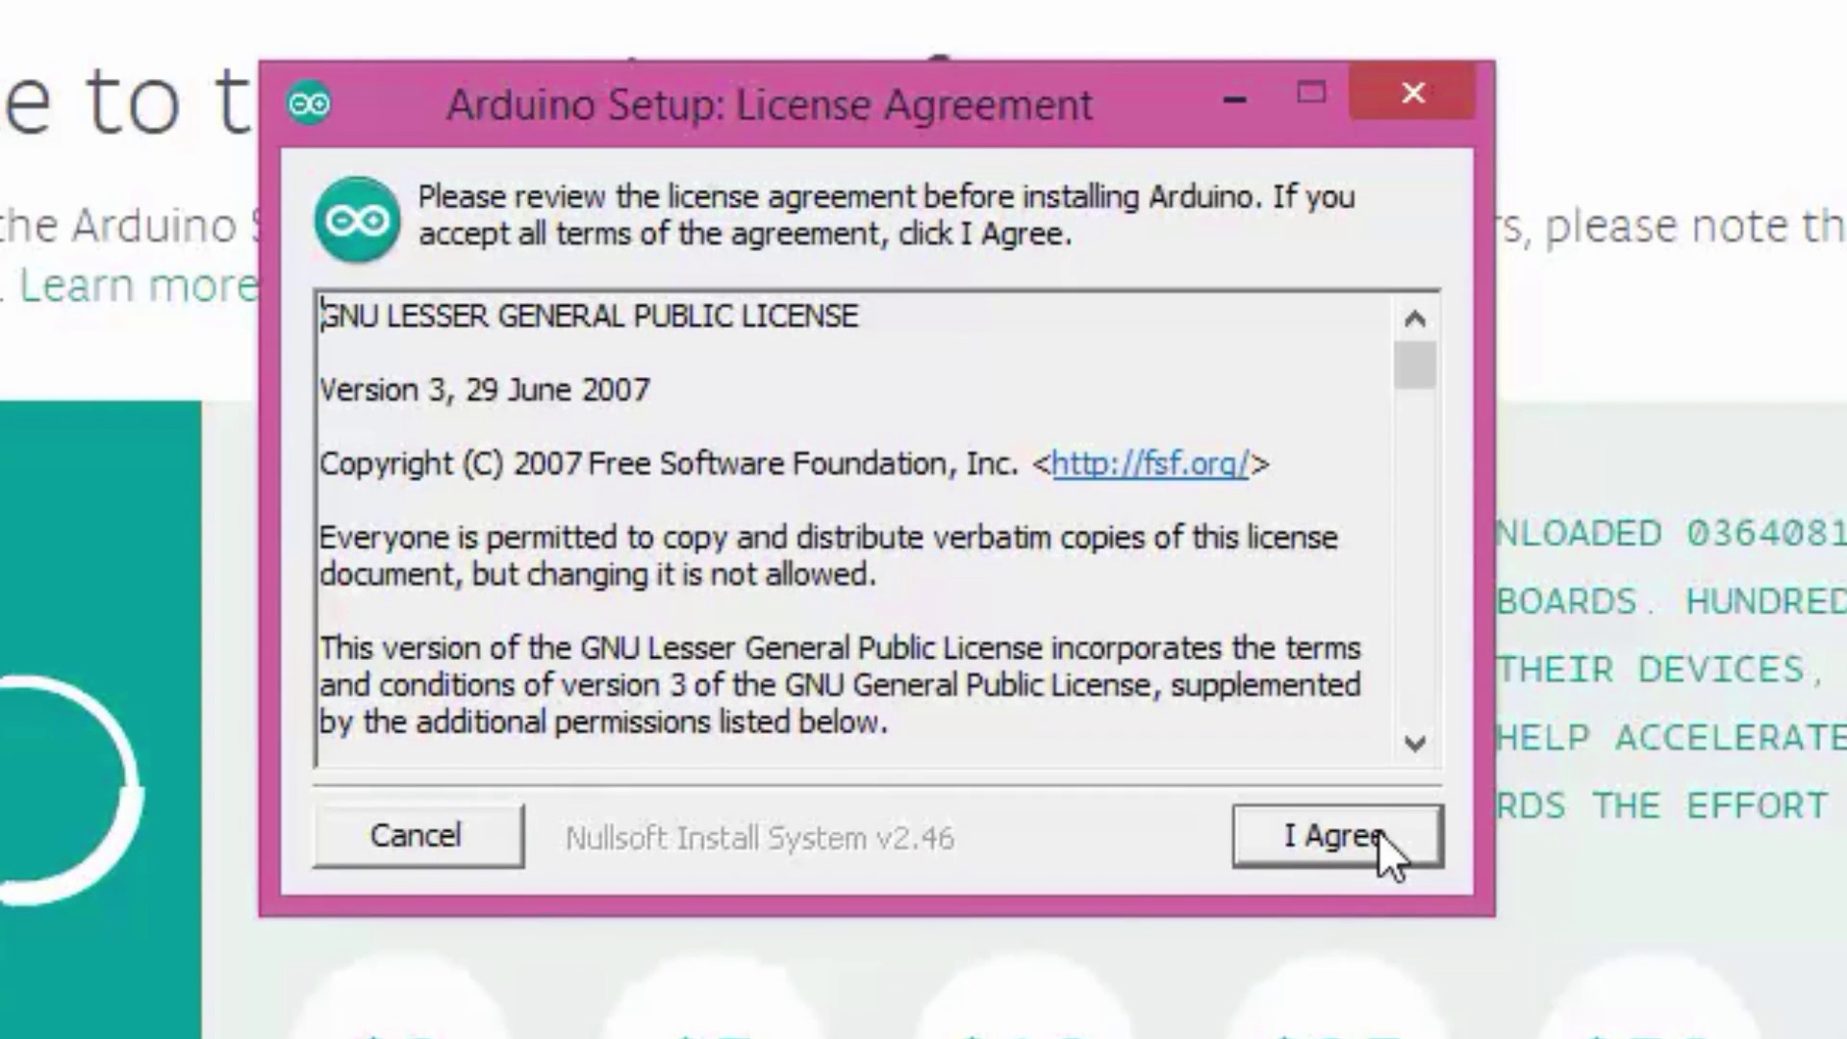
pyautogui.click(1377, 829)
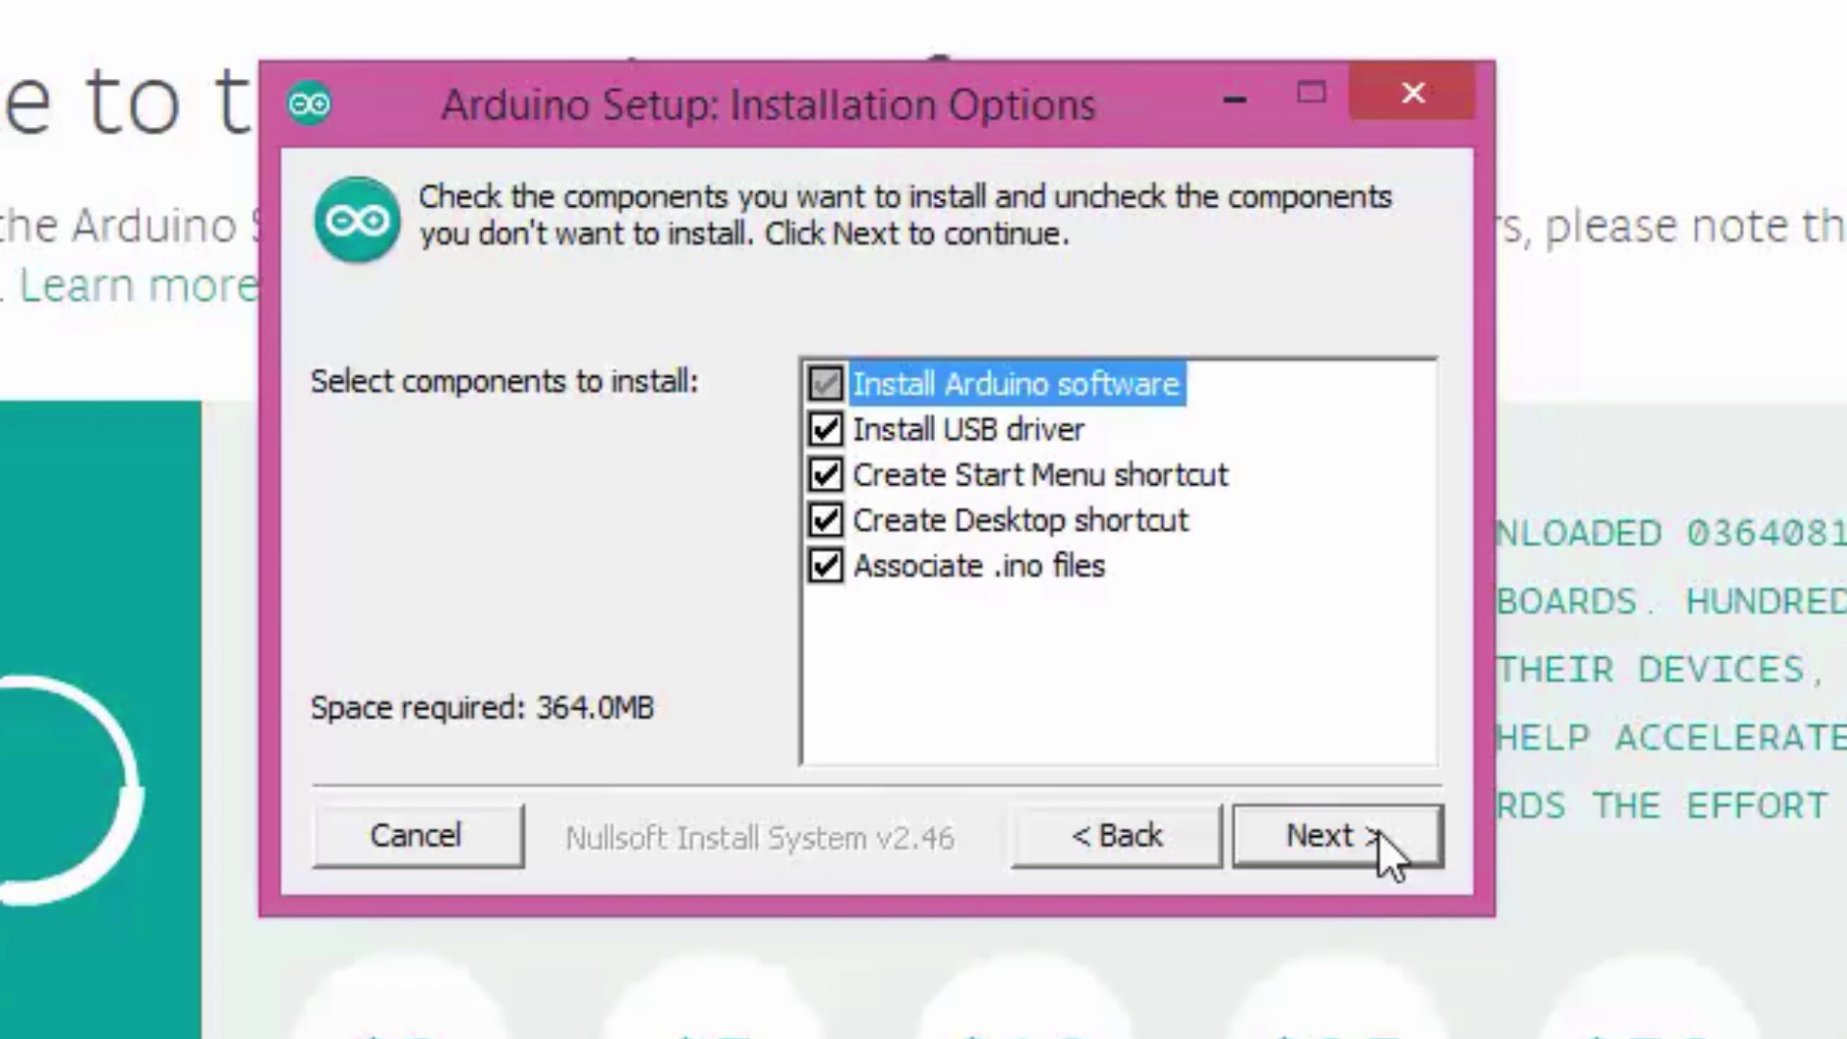
pyautogui.click(1377, 831)
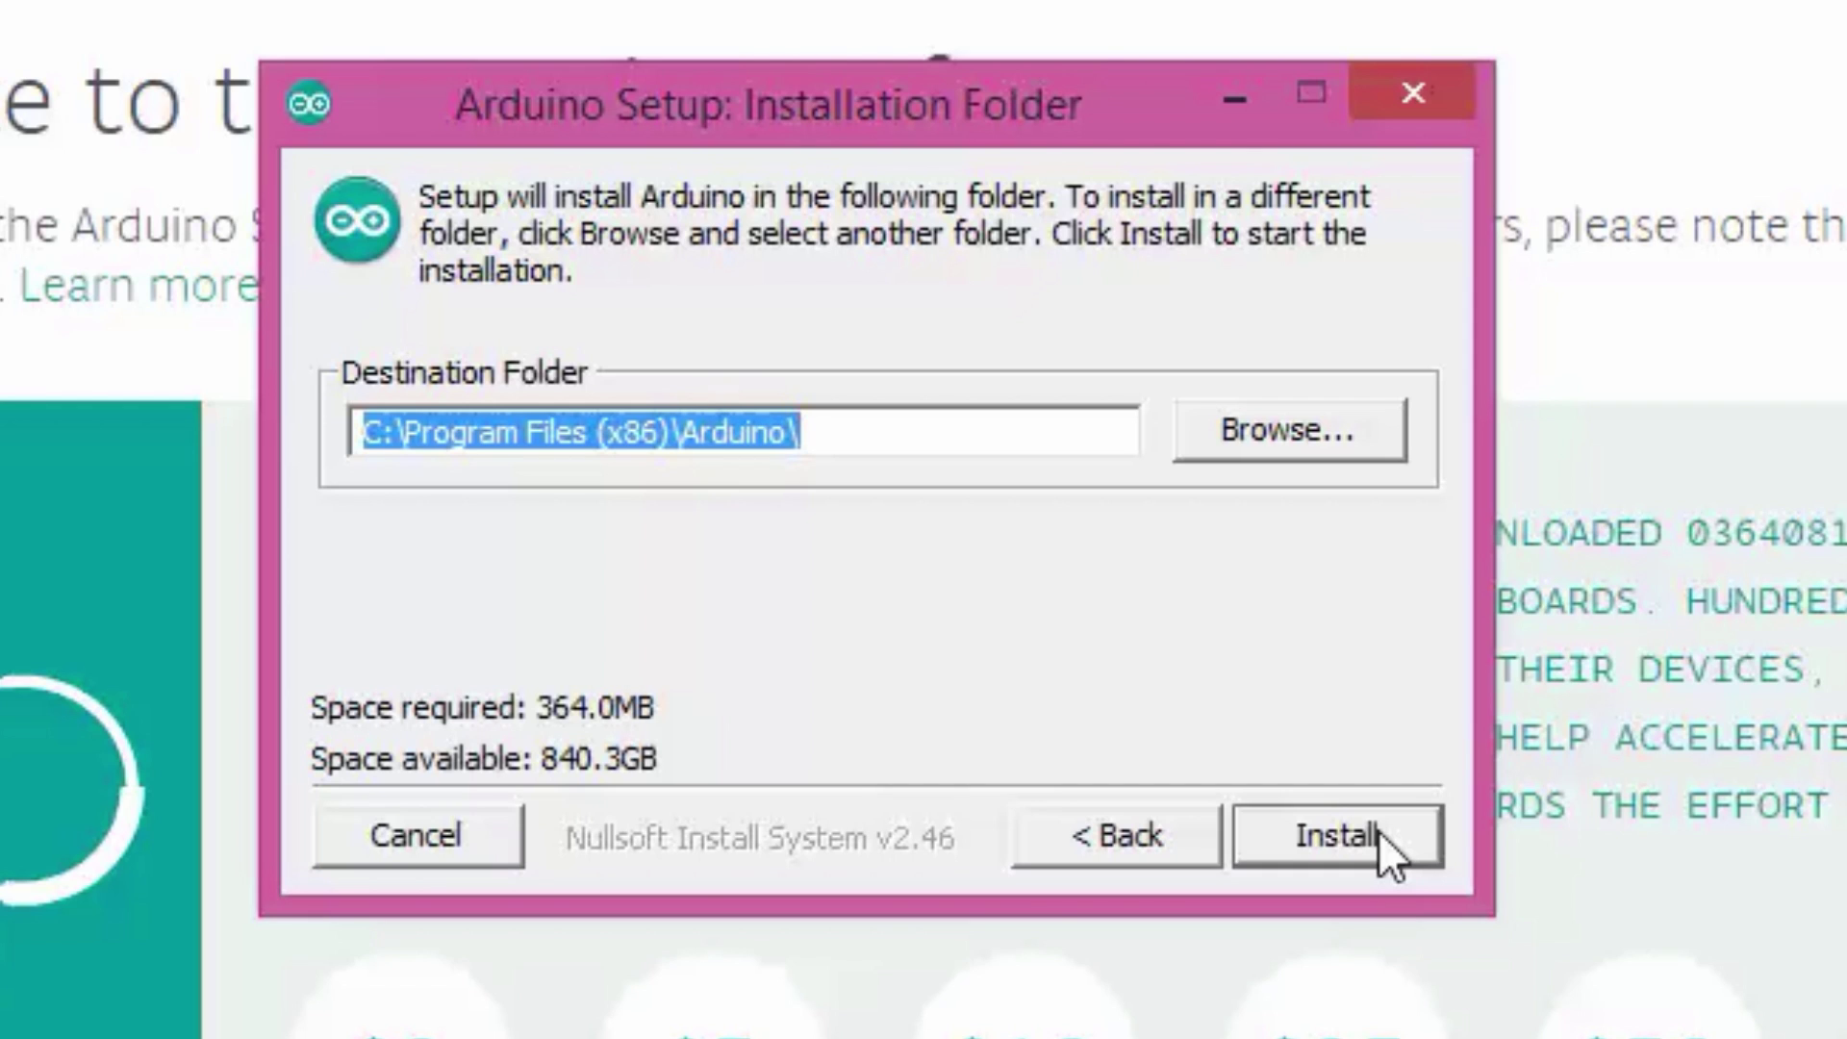
pyautogui.click(1377, 831)
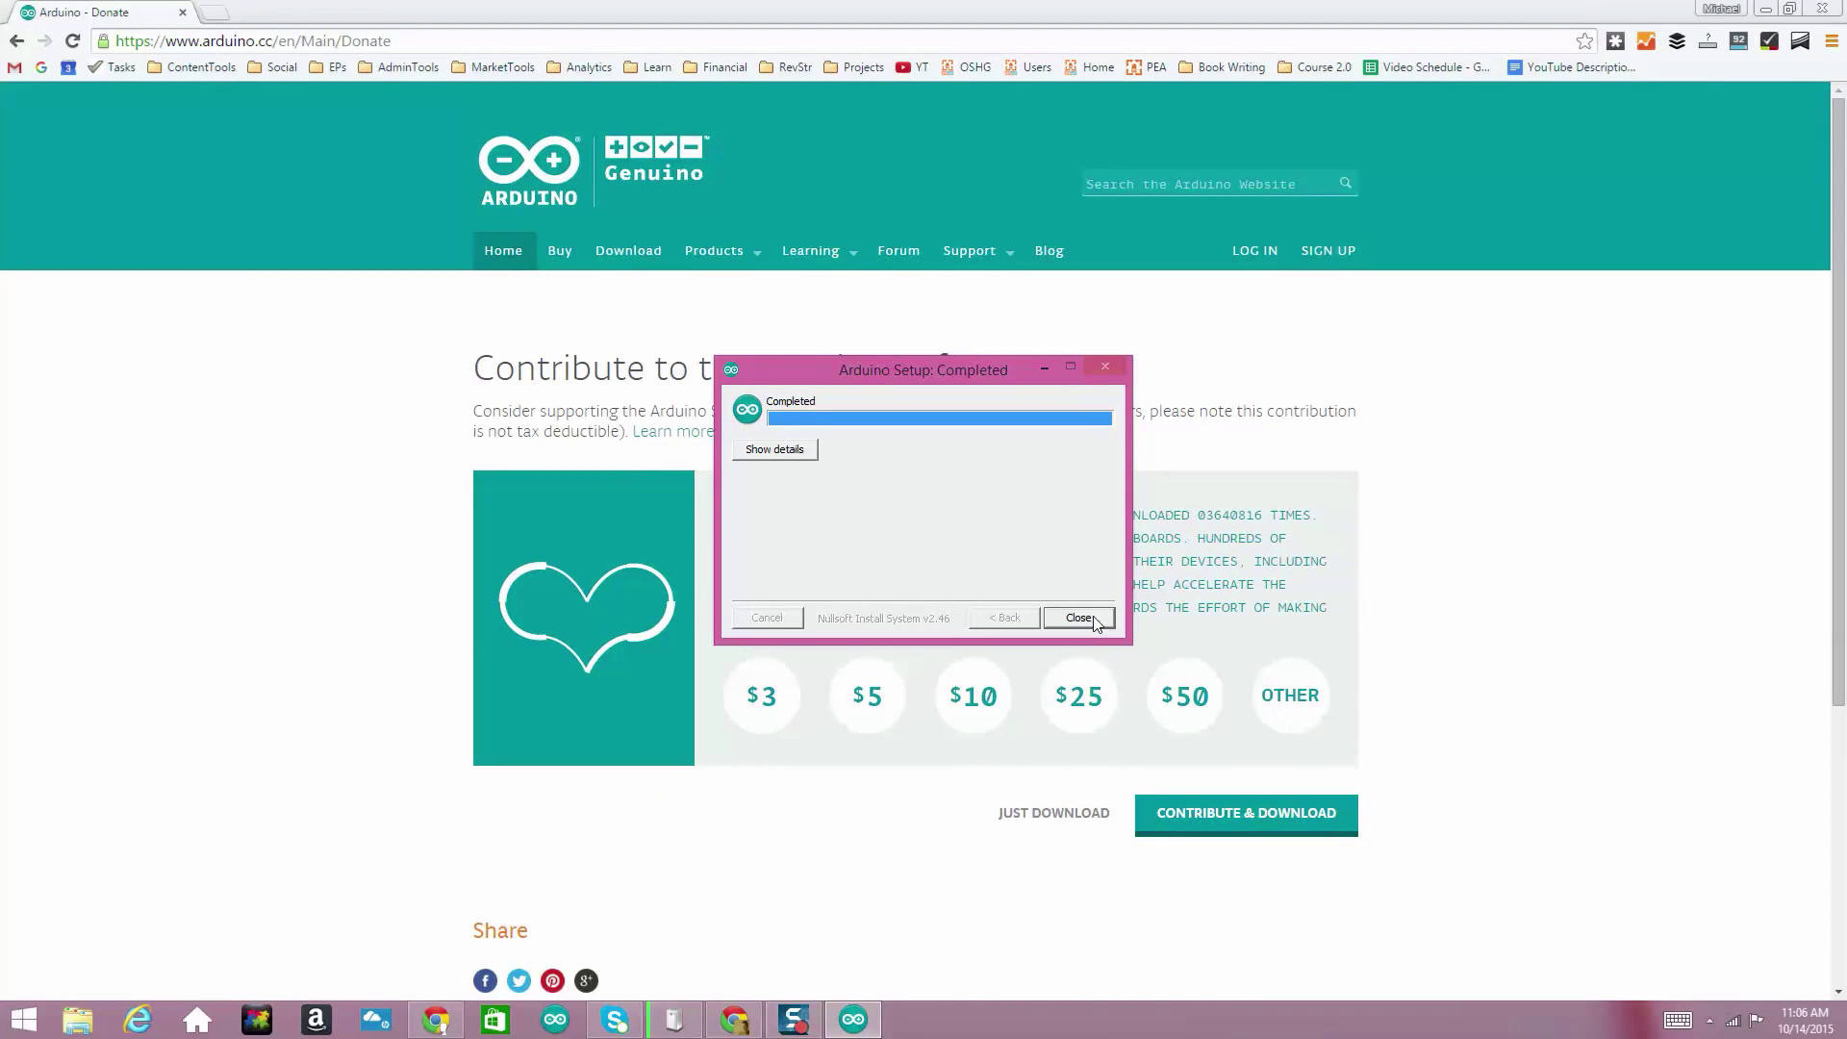
# - Close setup, launch Arduino IDE 1.6.5 from the taskbar and maximise its window
pyautogui.click(1078, 618)
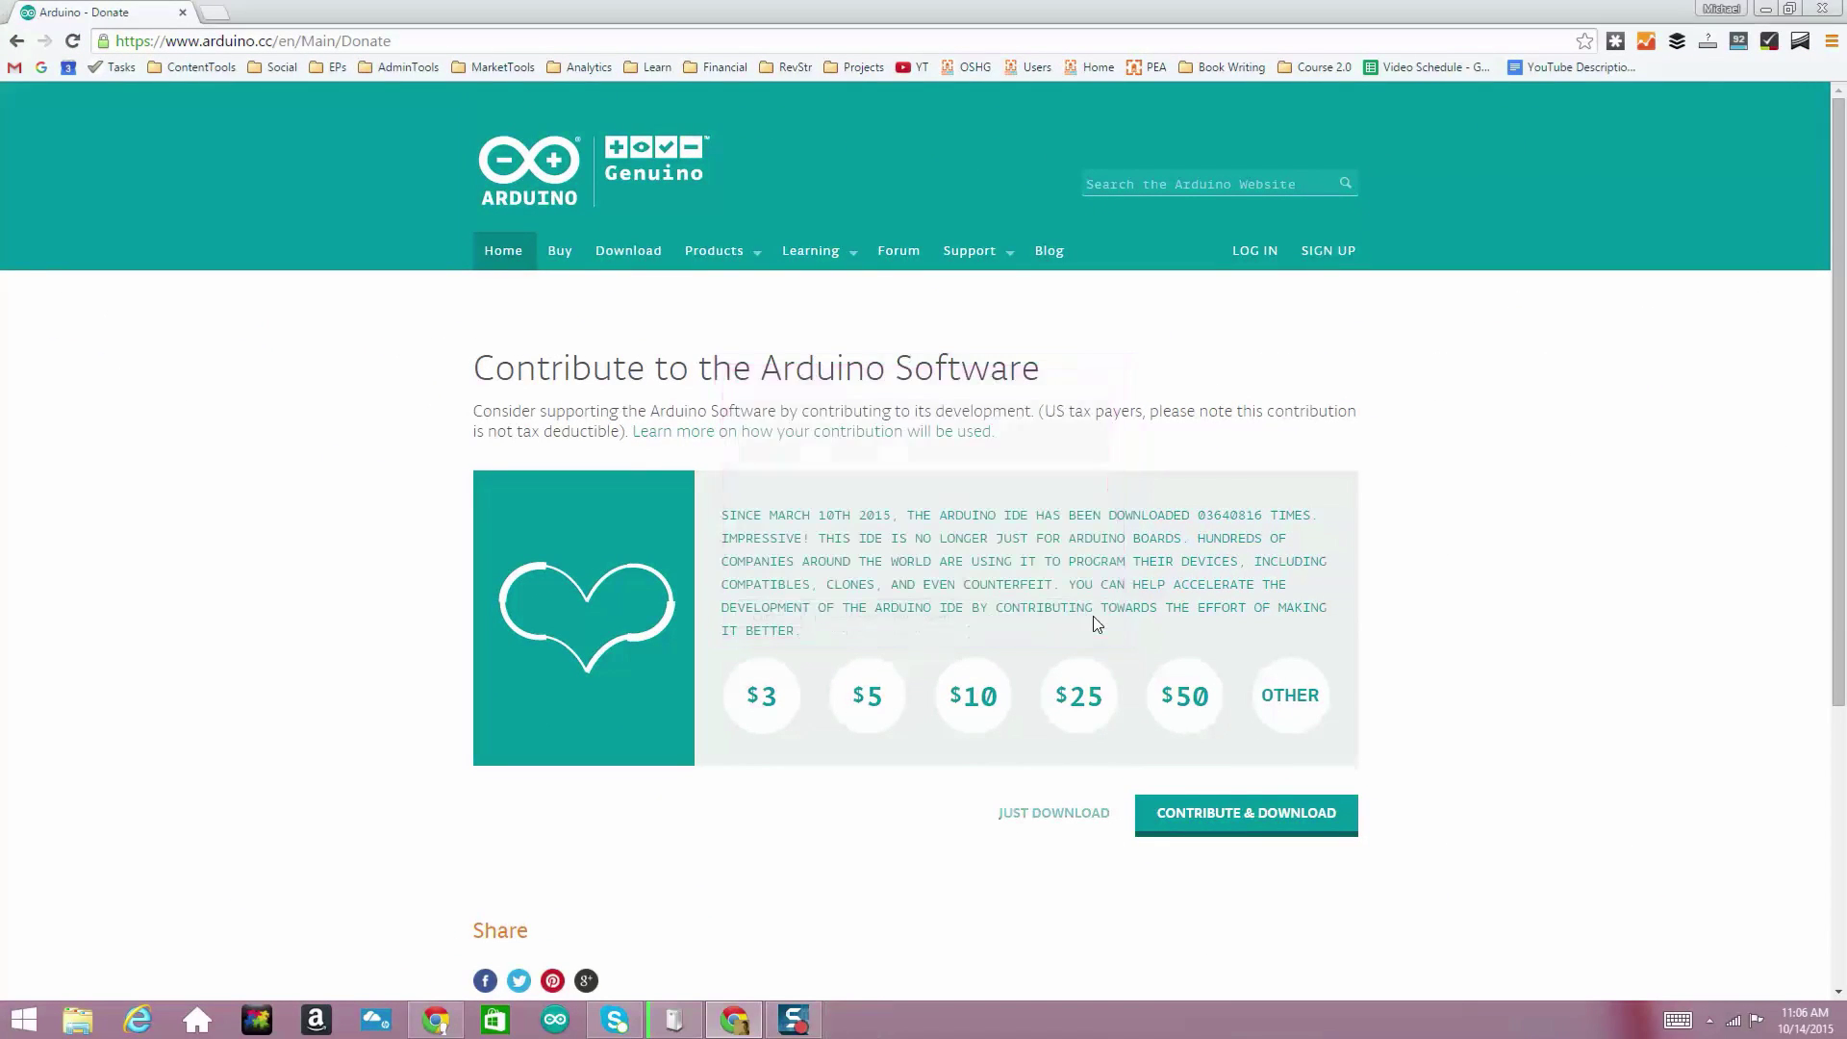
pyautogui.click(556, 1024)
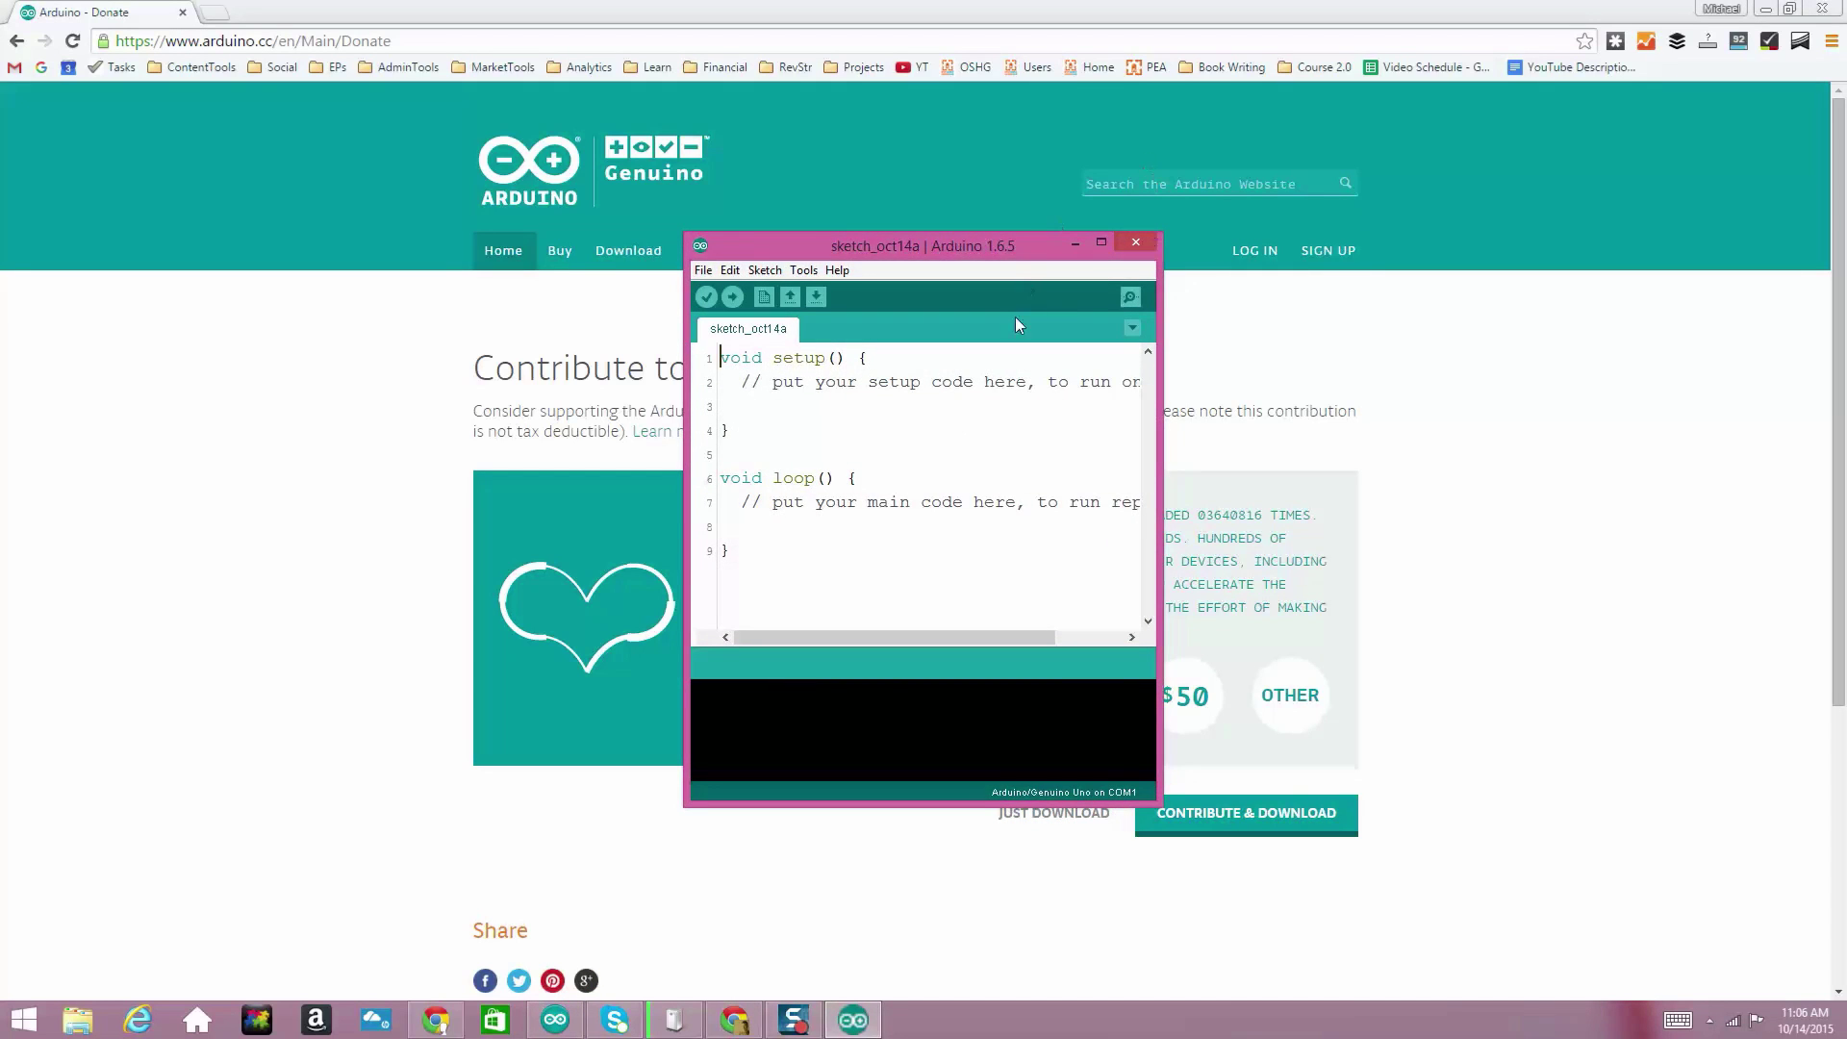
pyautogui.click(1102, 246)
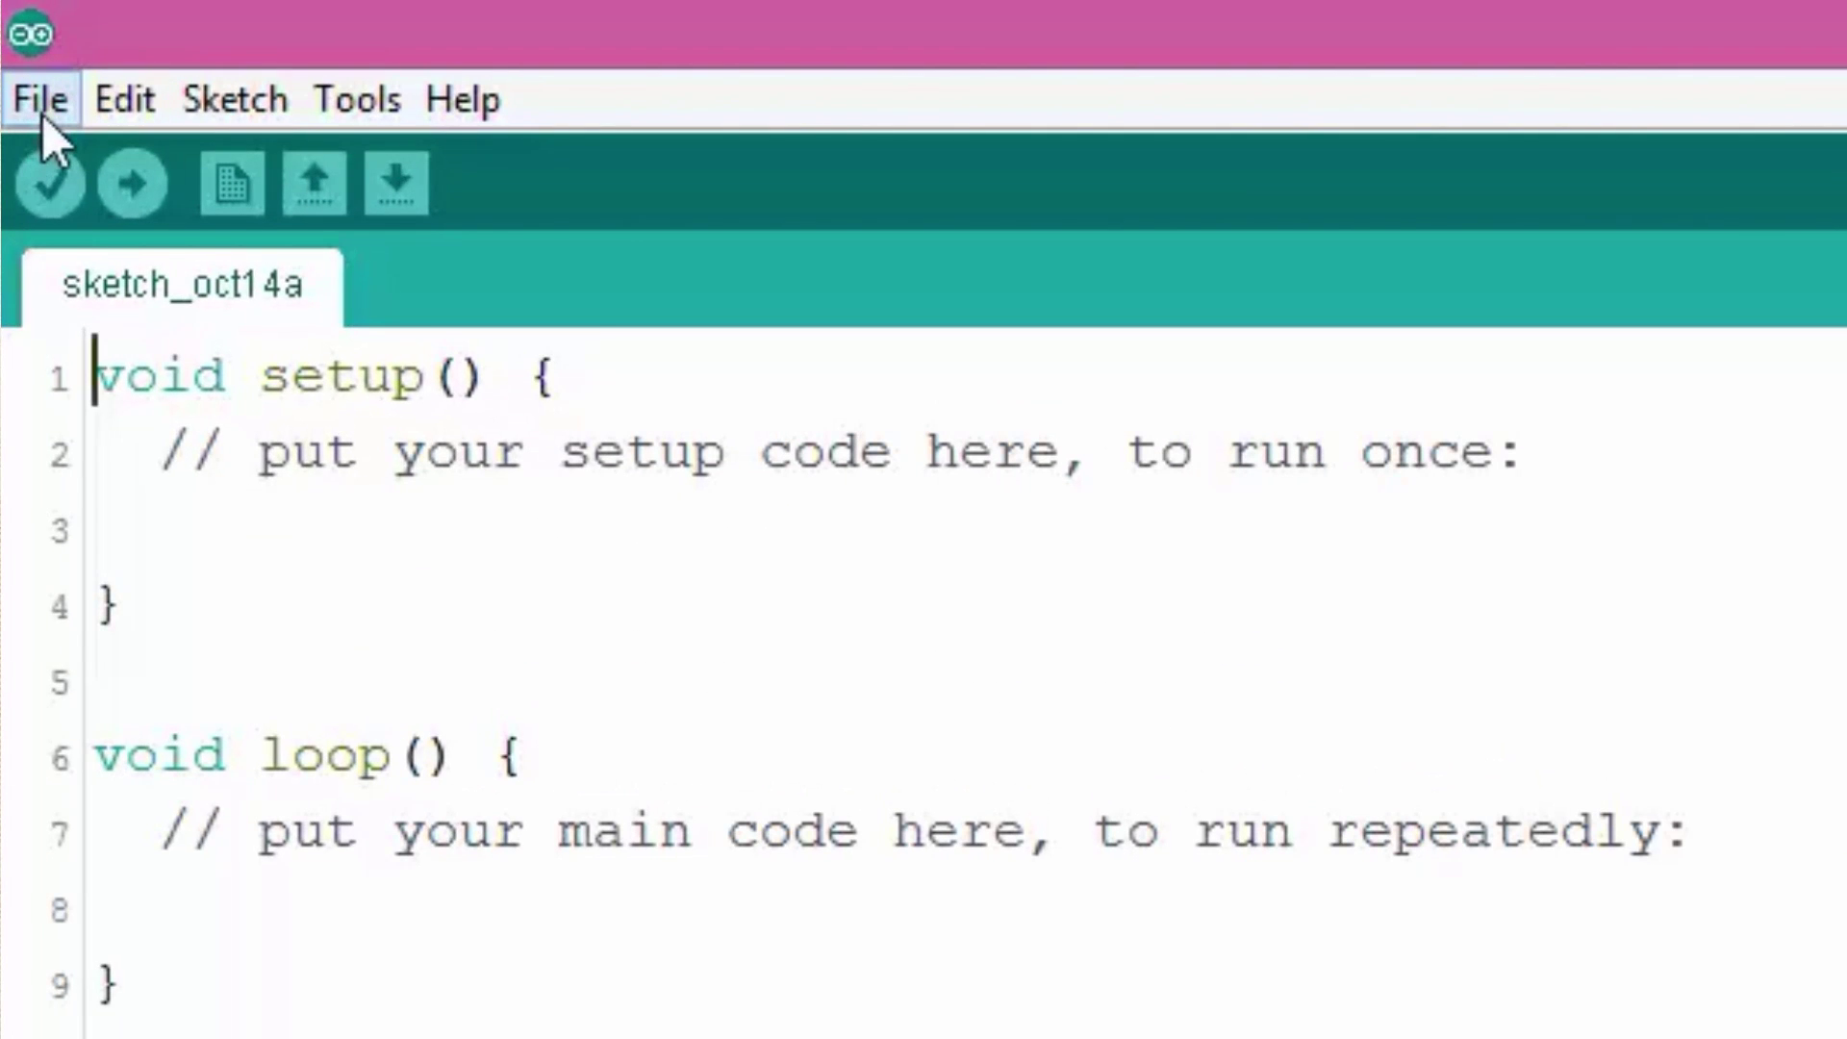
# - Open File > Preferences to view the sketchbook location and editor font size 18
pyautogui.click(42, 112)
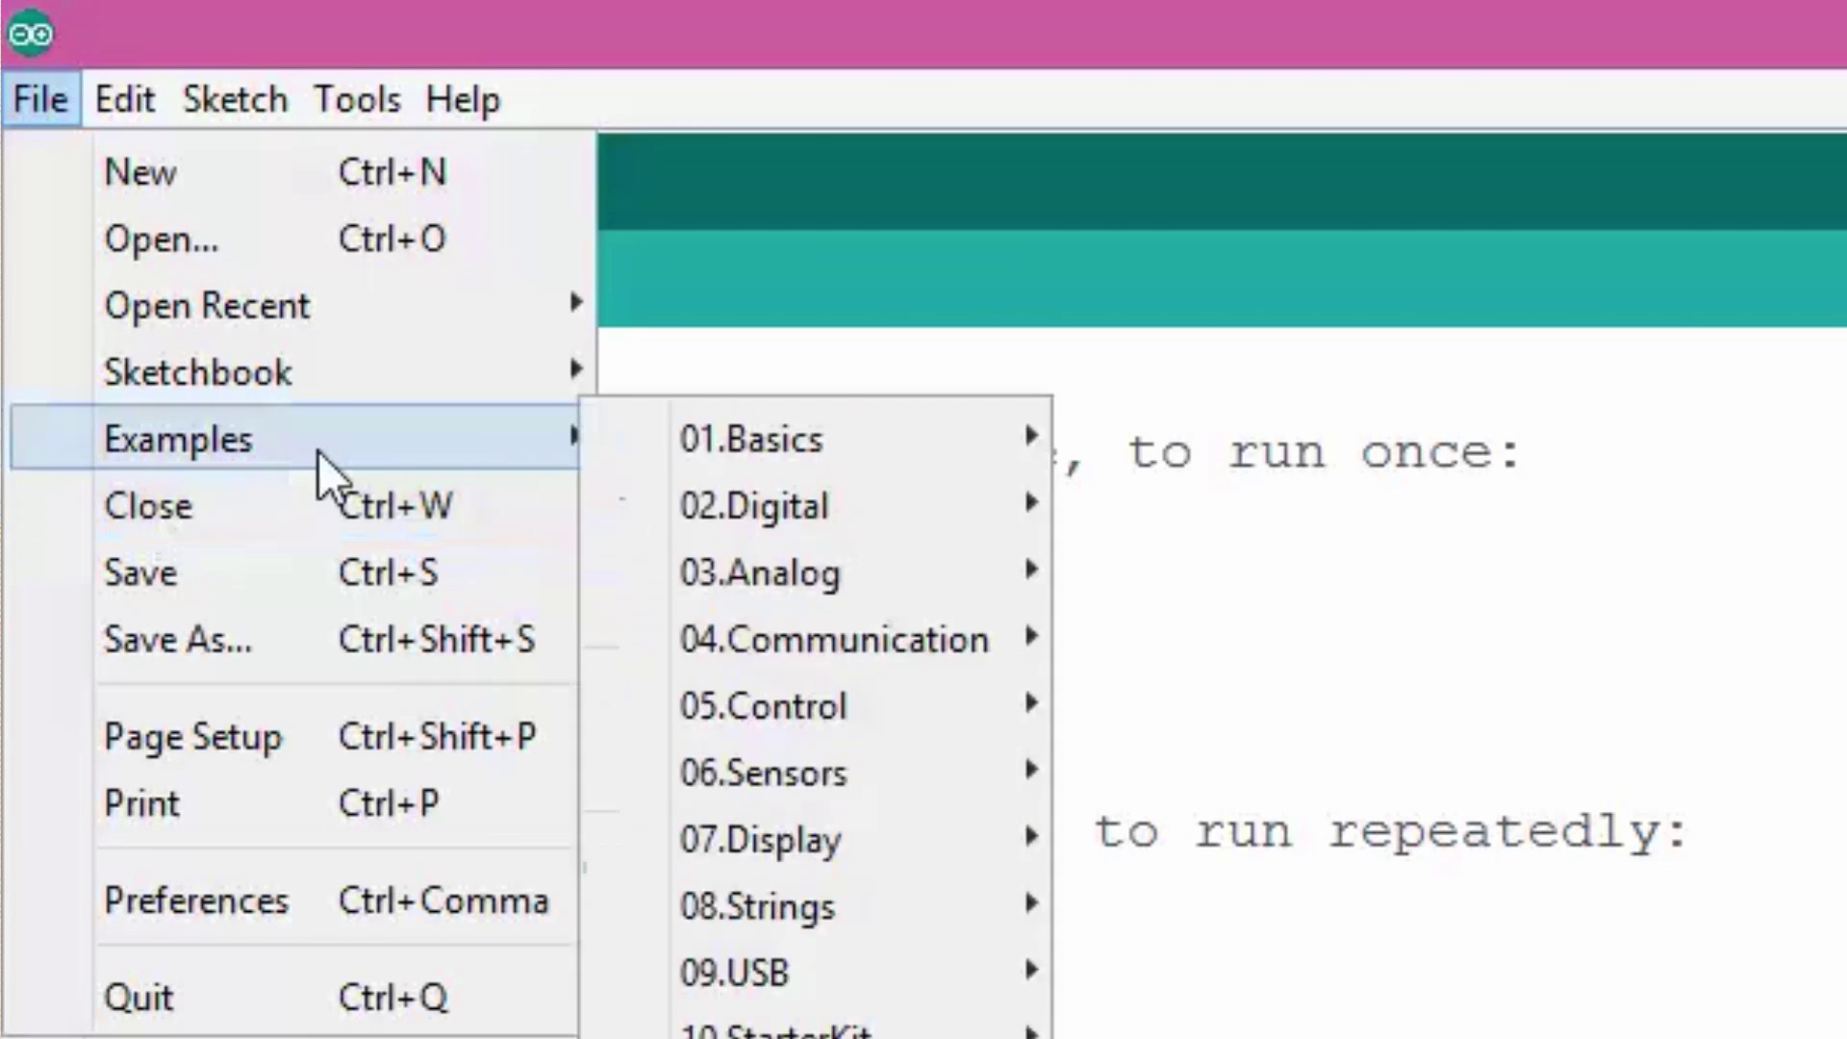
pyautogui.click(242, 900)
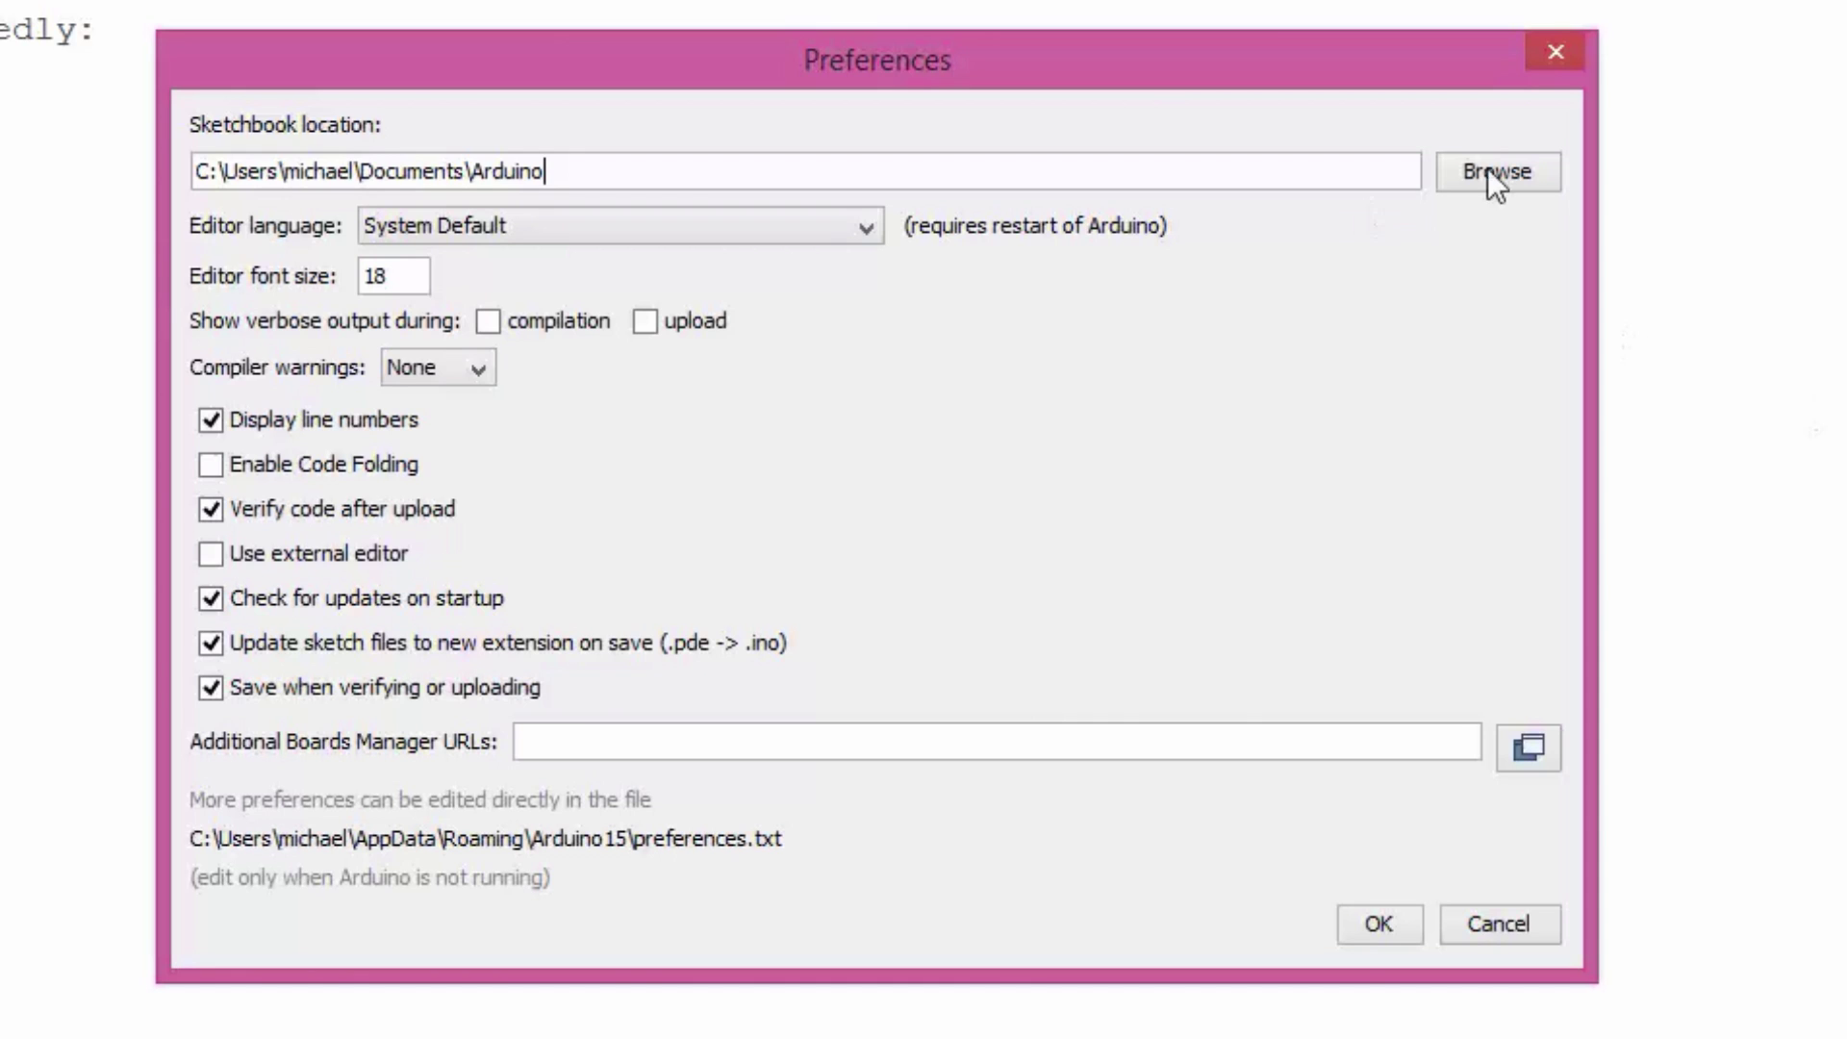
# - Browse for a new sketchbook location from the Preferences dialog
pyautogui.click(1520, 178)
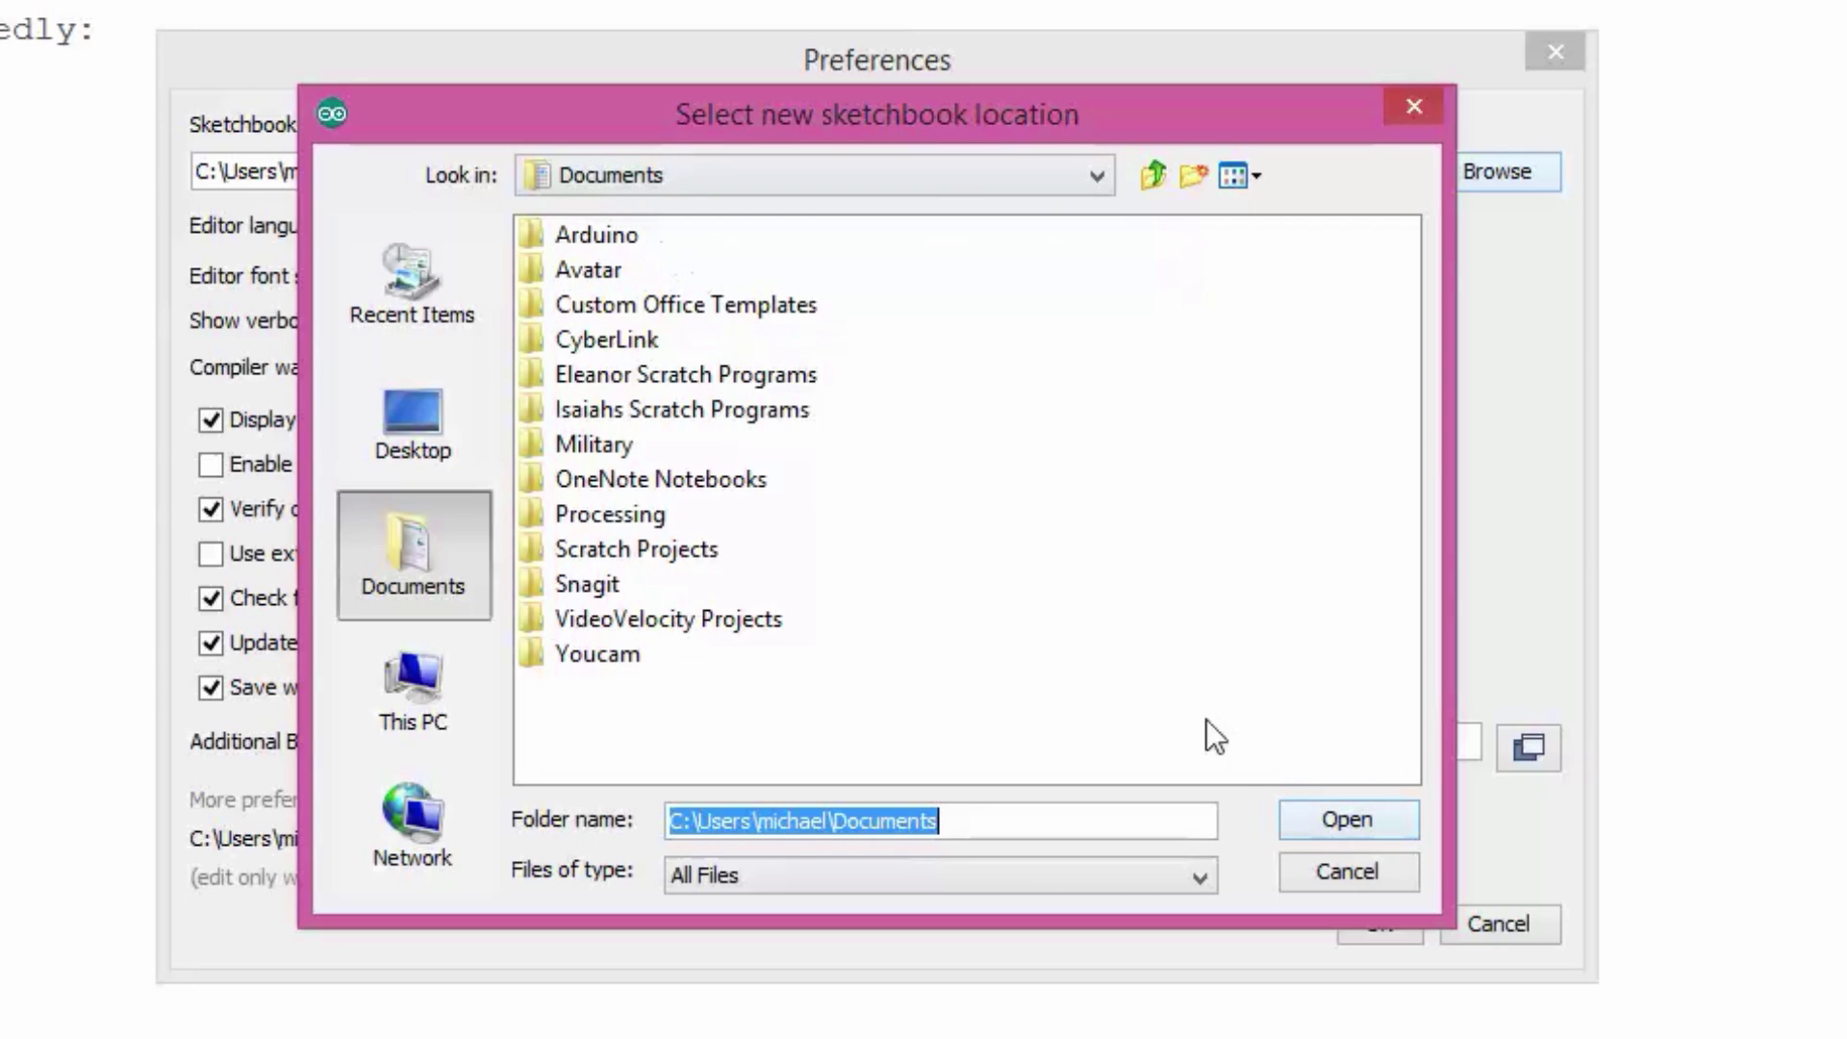
# - Cancel the new sketchbook location dialog, keeping the current location
pyautogui.click(1347, 871)
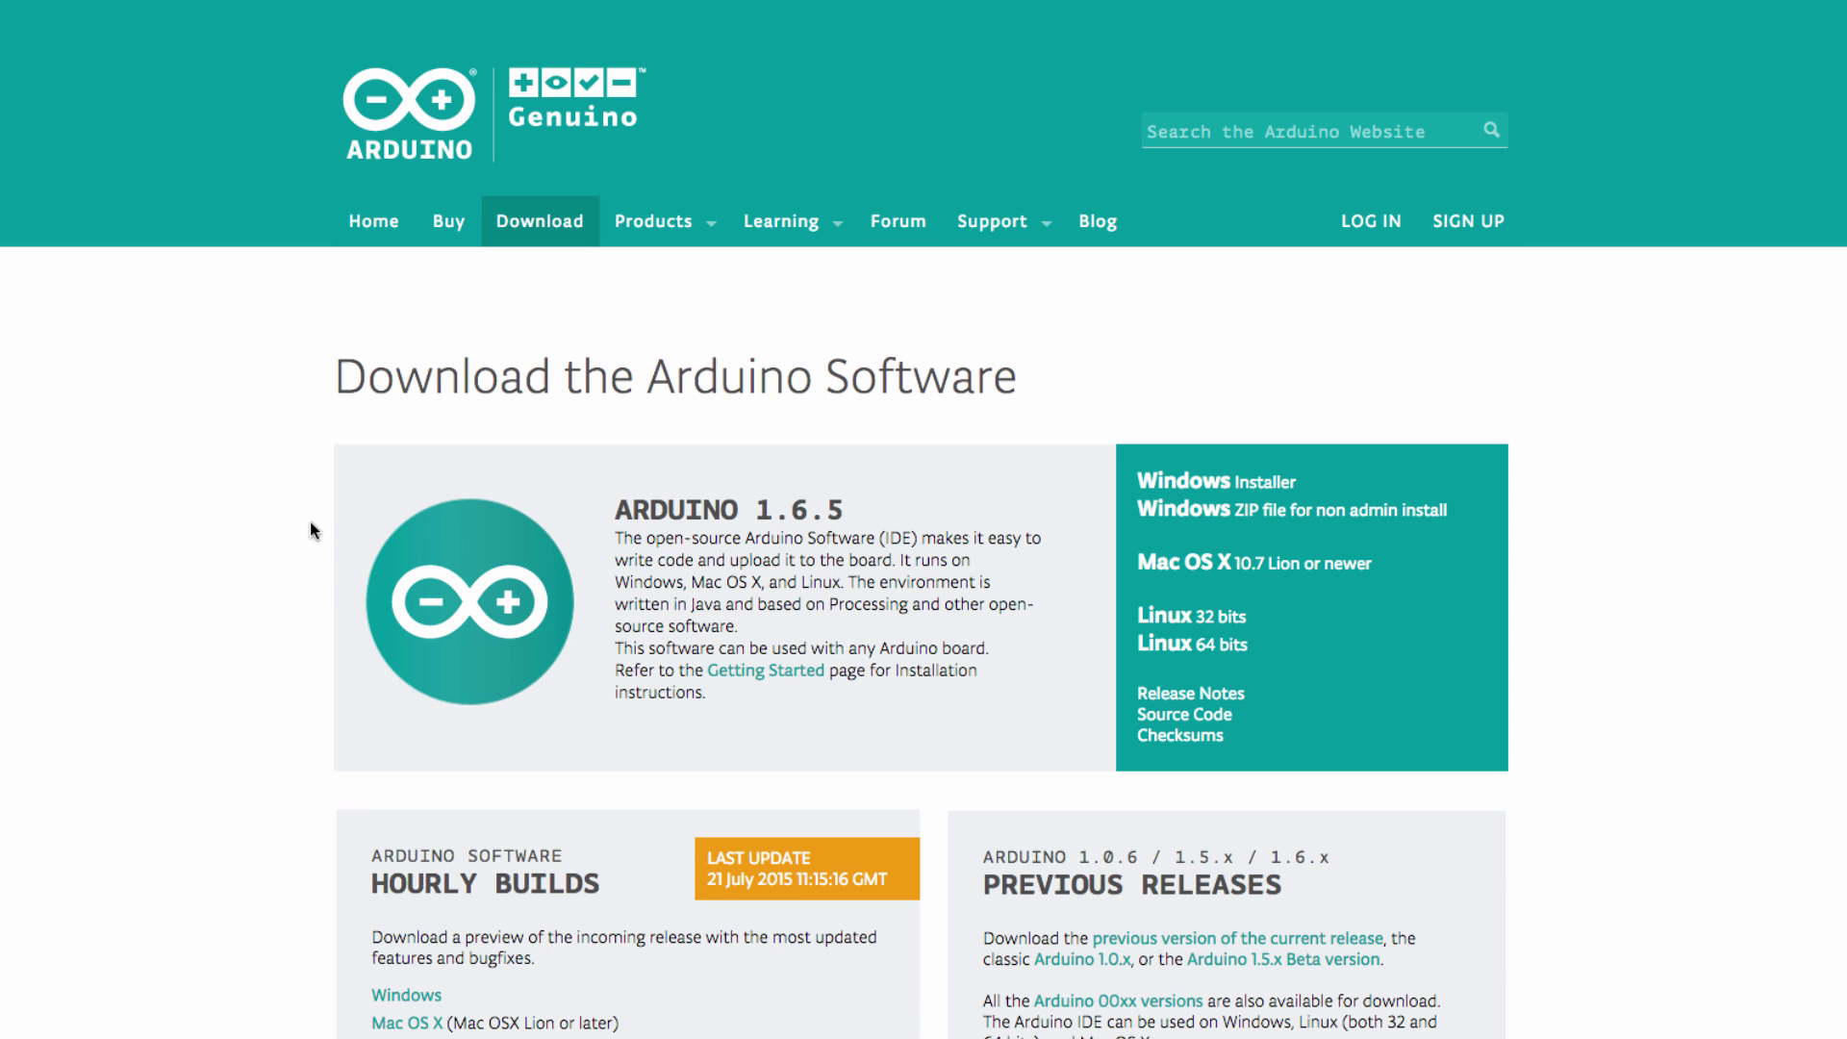
# - Scroll the download page down to the Previous Releases panel below Arduino 1.6.5
pyautogui.scroll(-3, 310, 521)
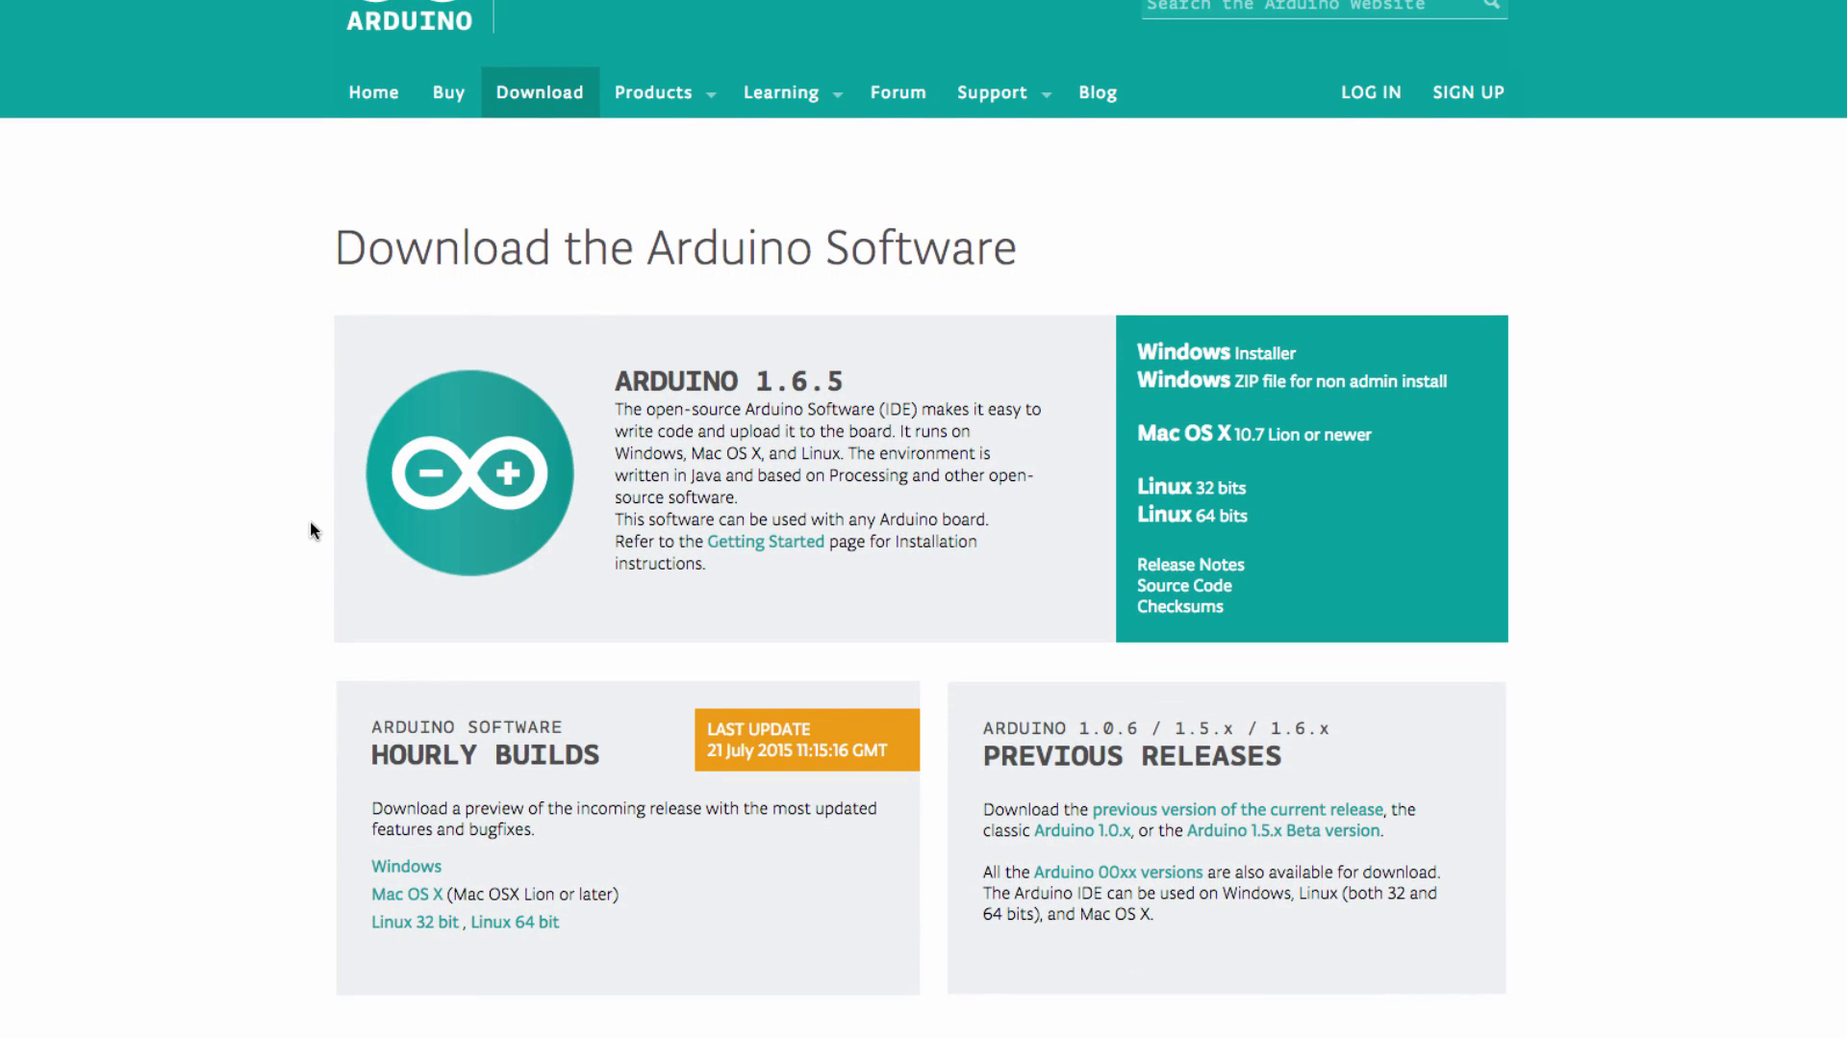
pyautogui.scroll(1, 310, 522)
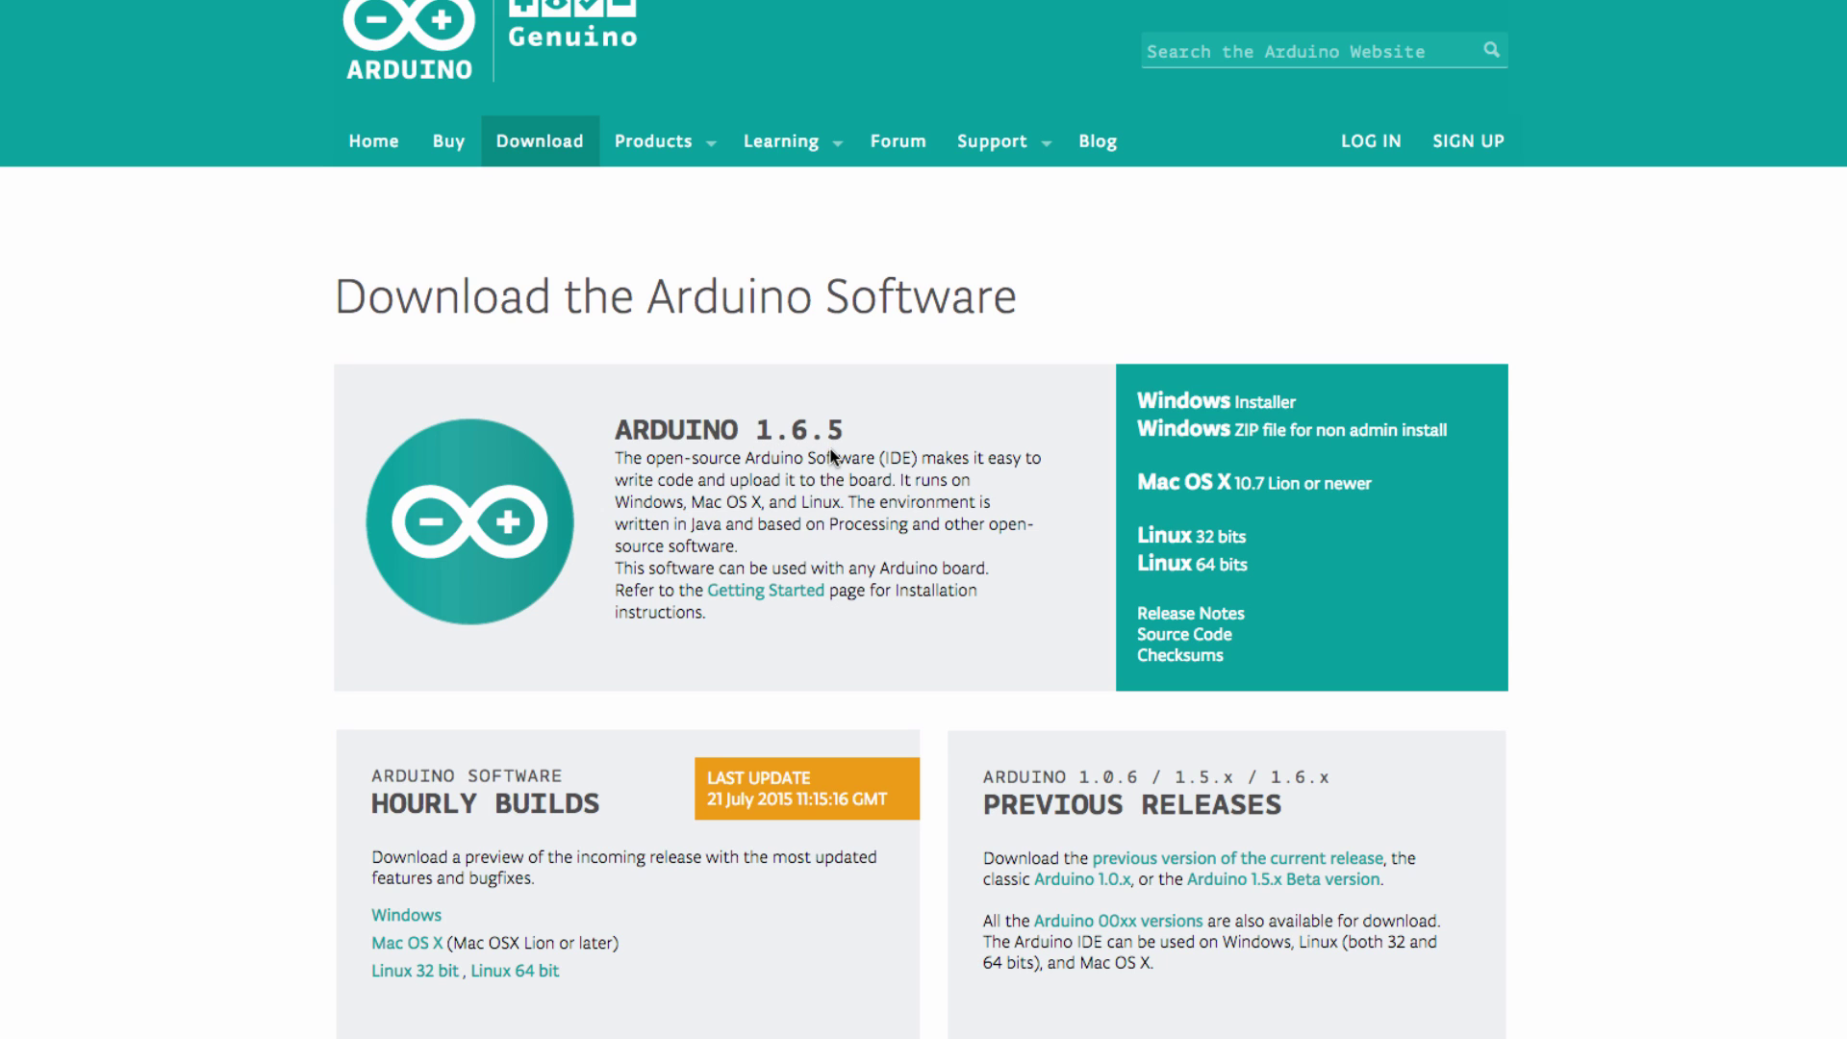
pyautogui.scroll(-1, 905, 589)
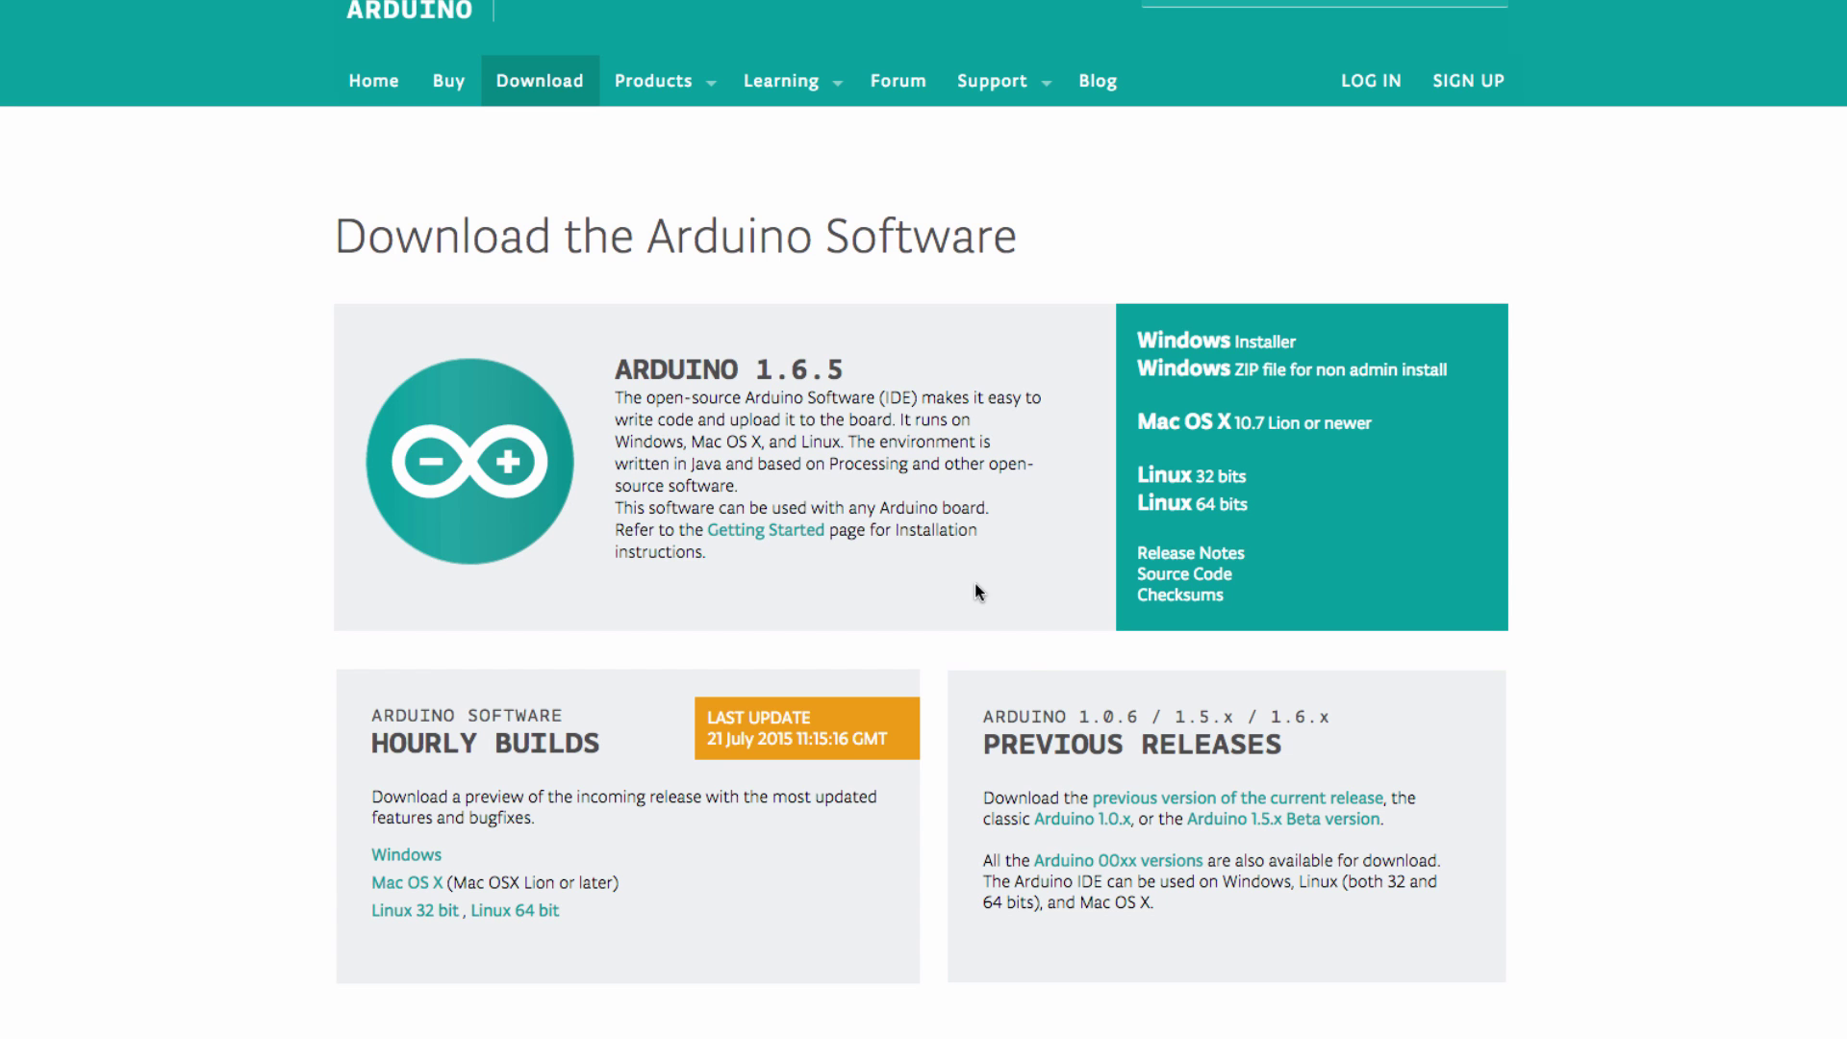
pyautogui.scroll(-1, 1018, 664)
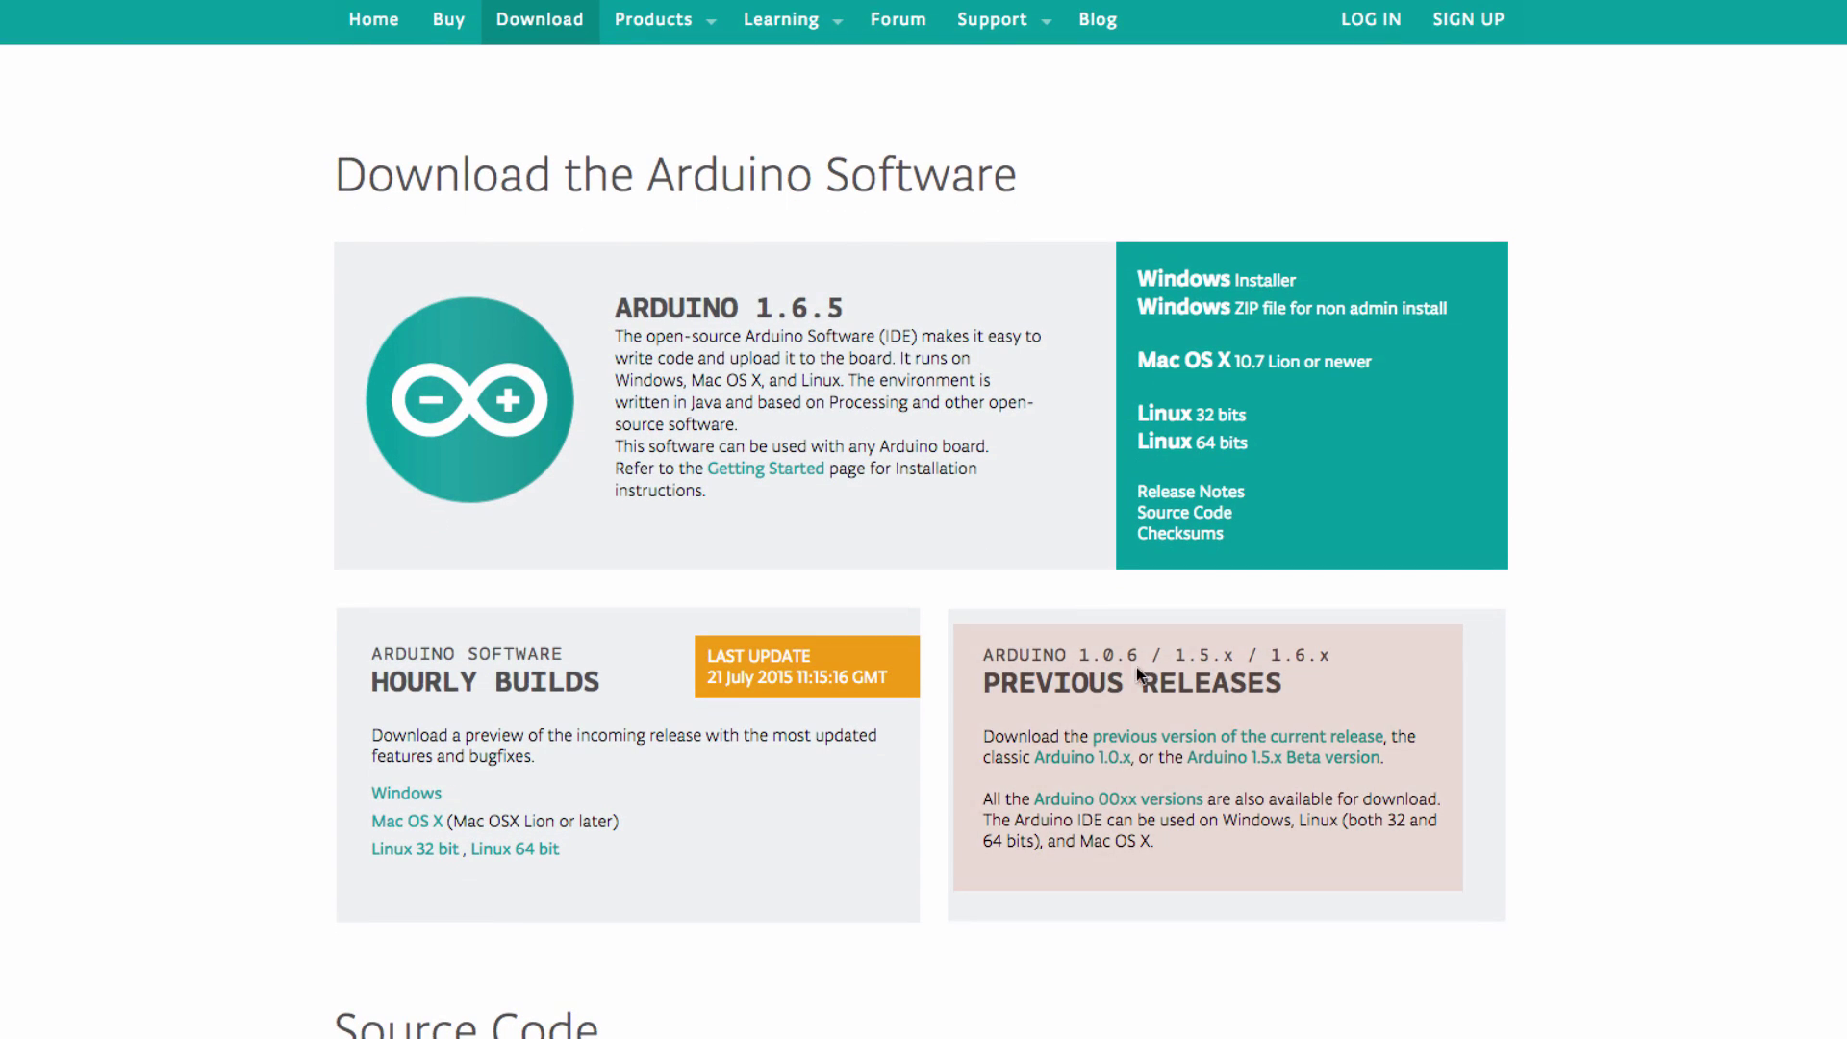
# - Open the previous IDE releases list and scroll through the 1.6.x, 1.5.x BETA and 1.0.x tables
pyautogui.click(1209, 741)
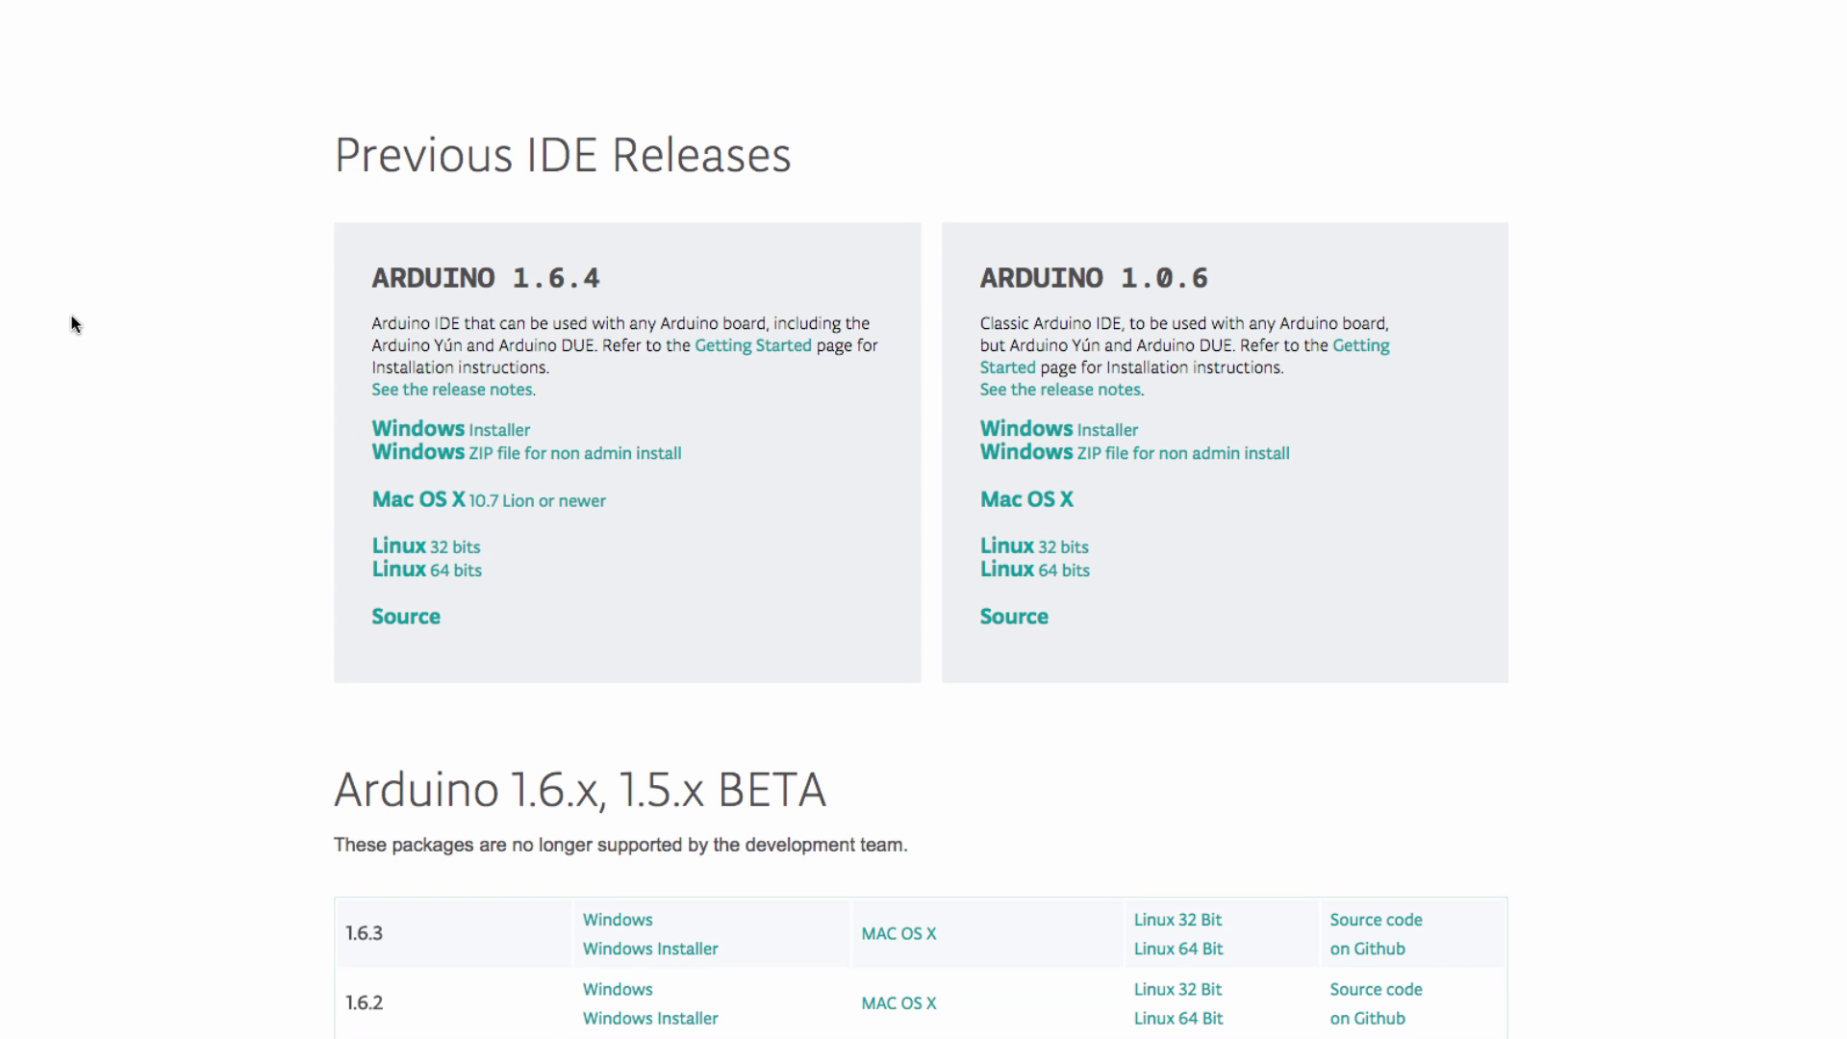
pyautogui.scroll(-3, 71, 315)
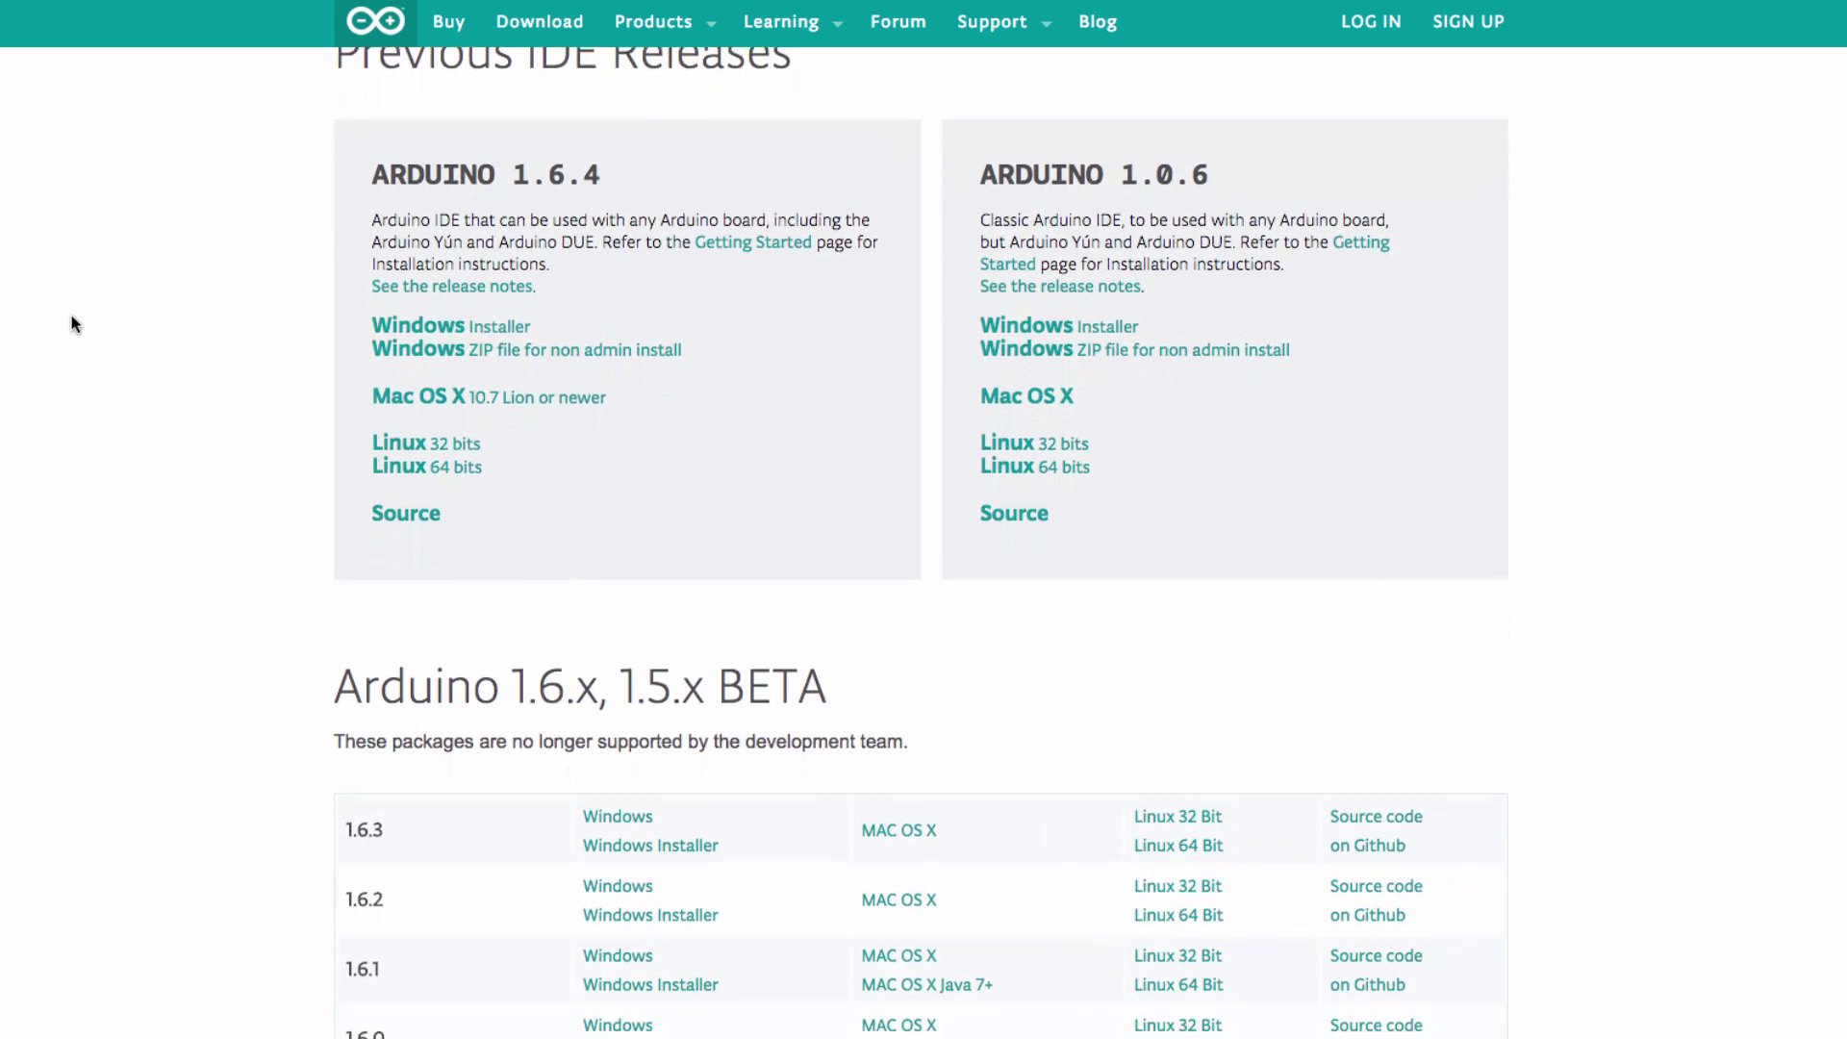
pyautogui.scroll(-3, 73, 321)
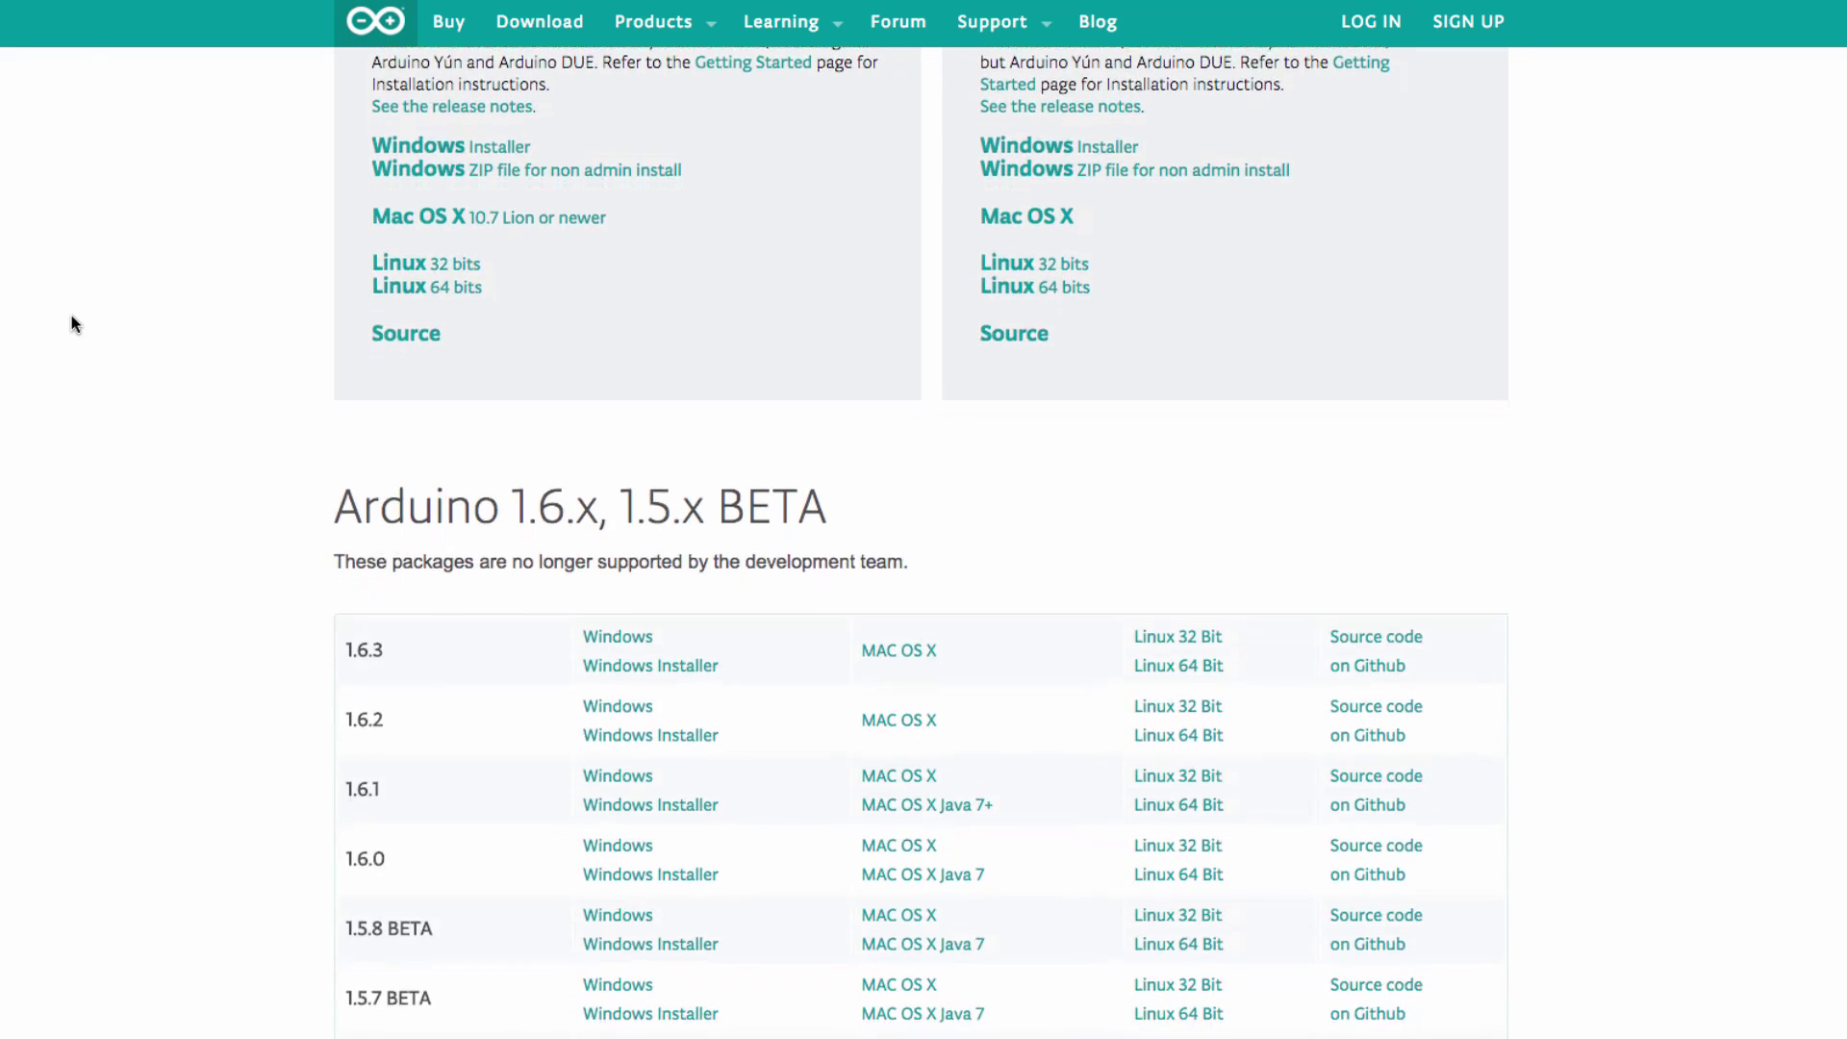
pyautogui.scroll(-2, 71, 315)
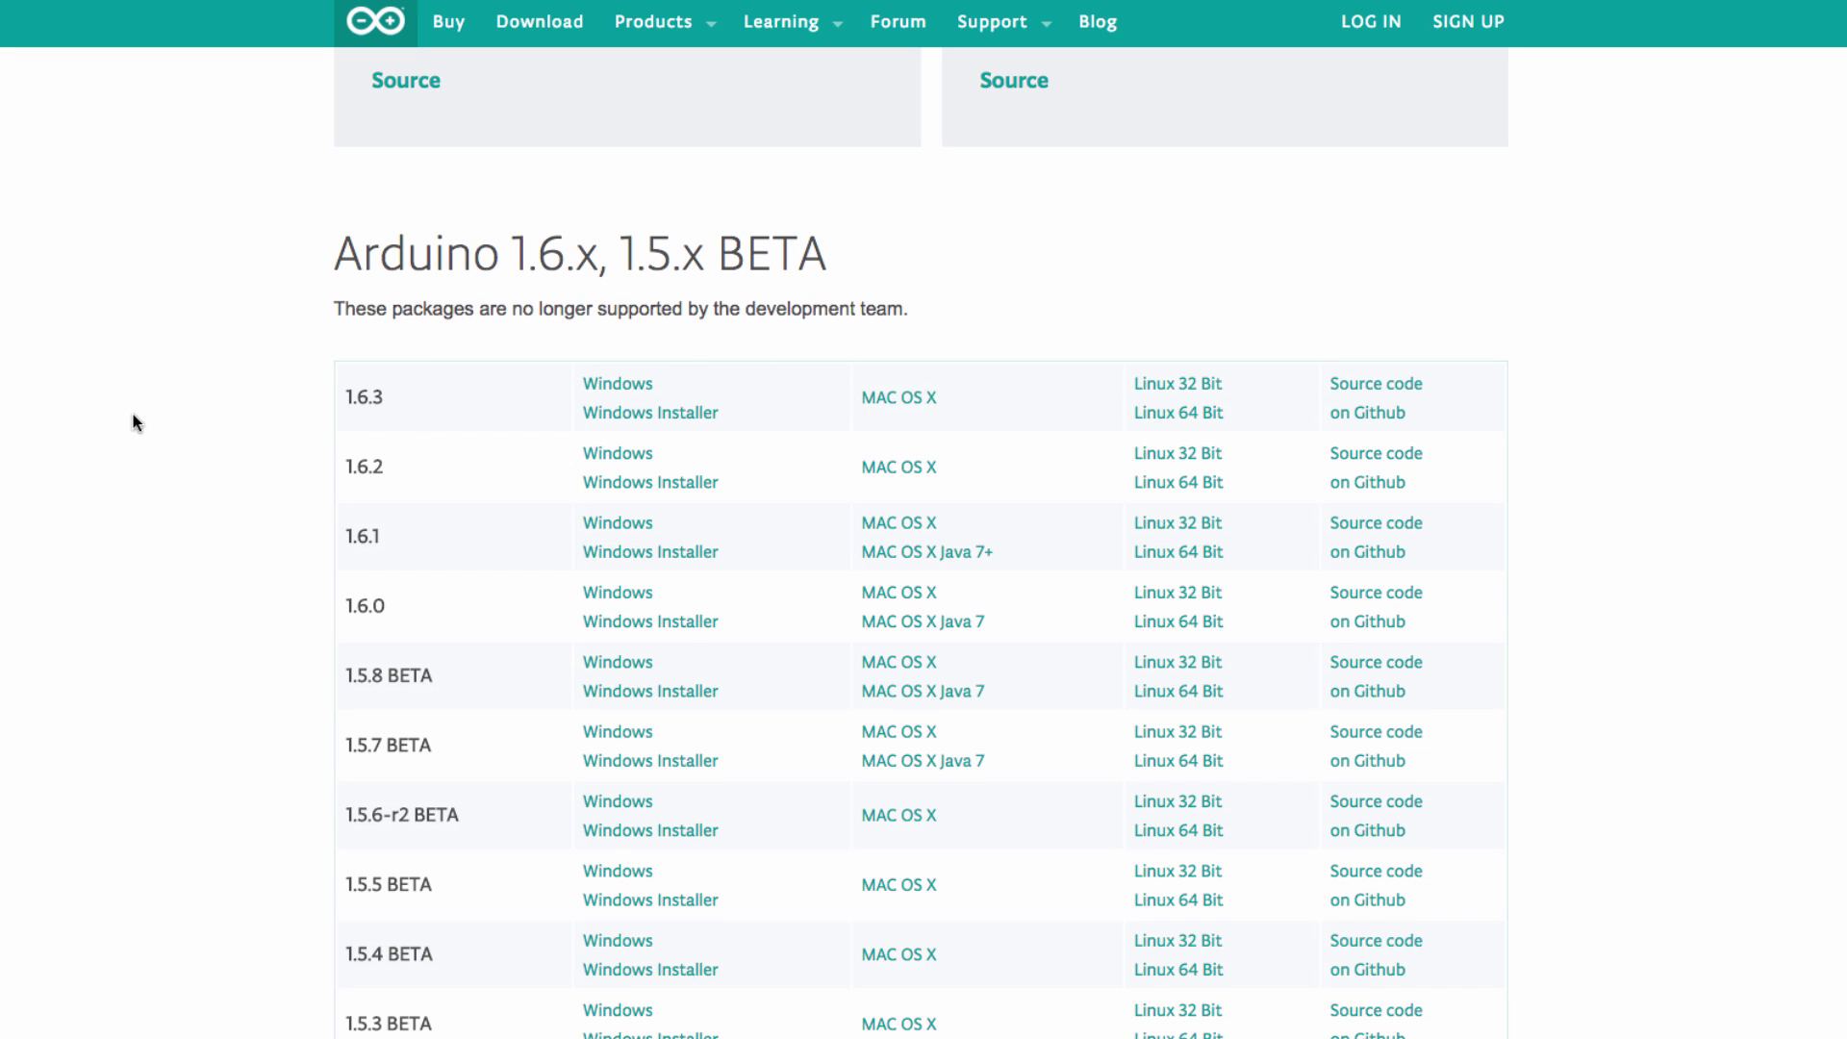
pyautogui.scroll(-3, 134, 415)
pyautogui.scroll(-5, 133, 421)
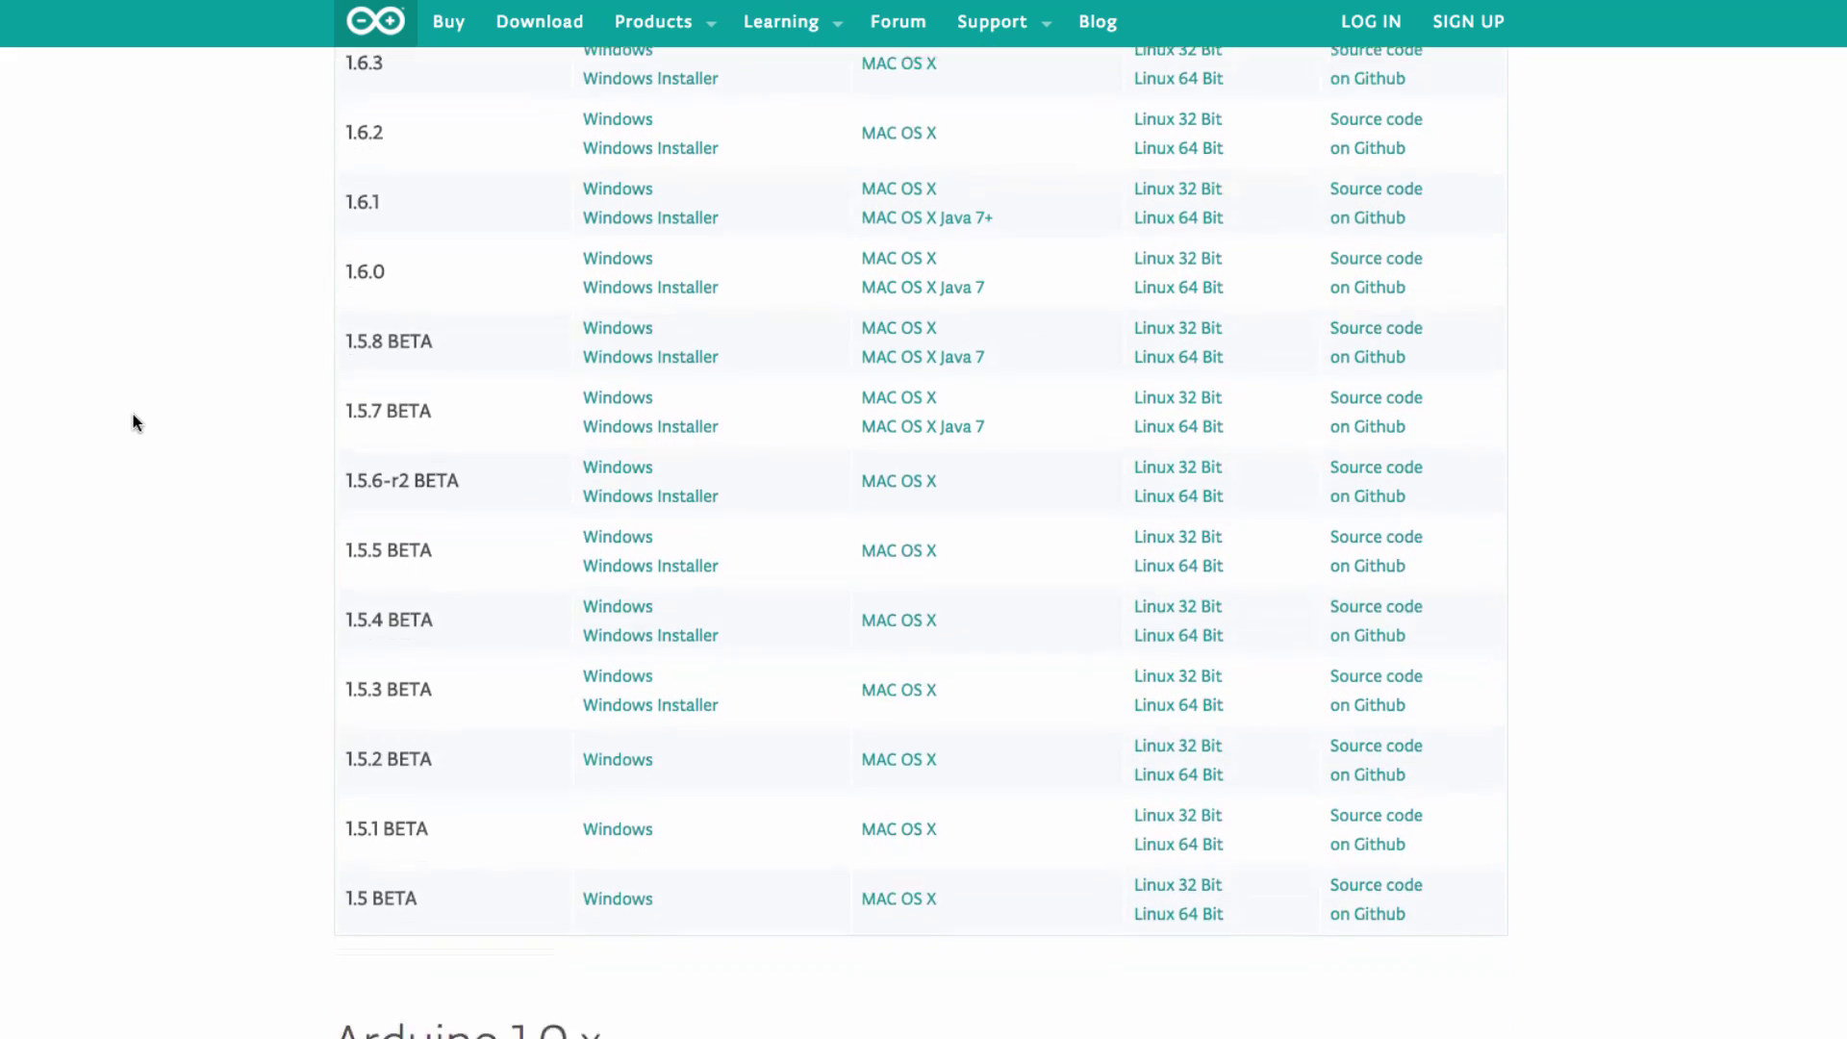
pyautogui.scroll(-4, 134, 421)
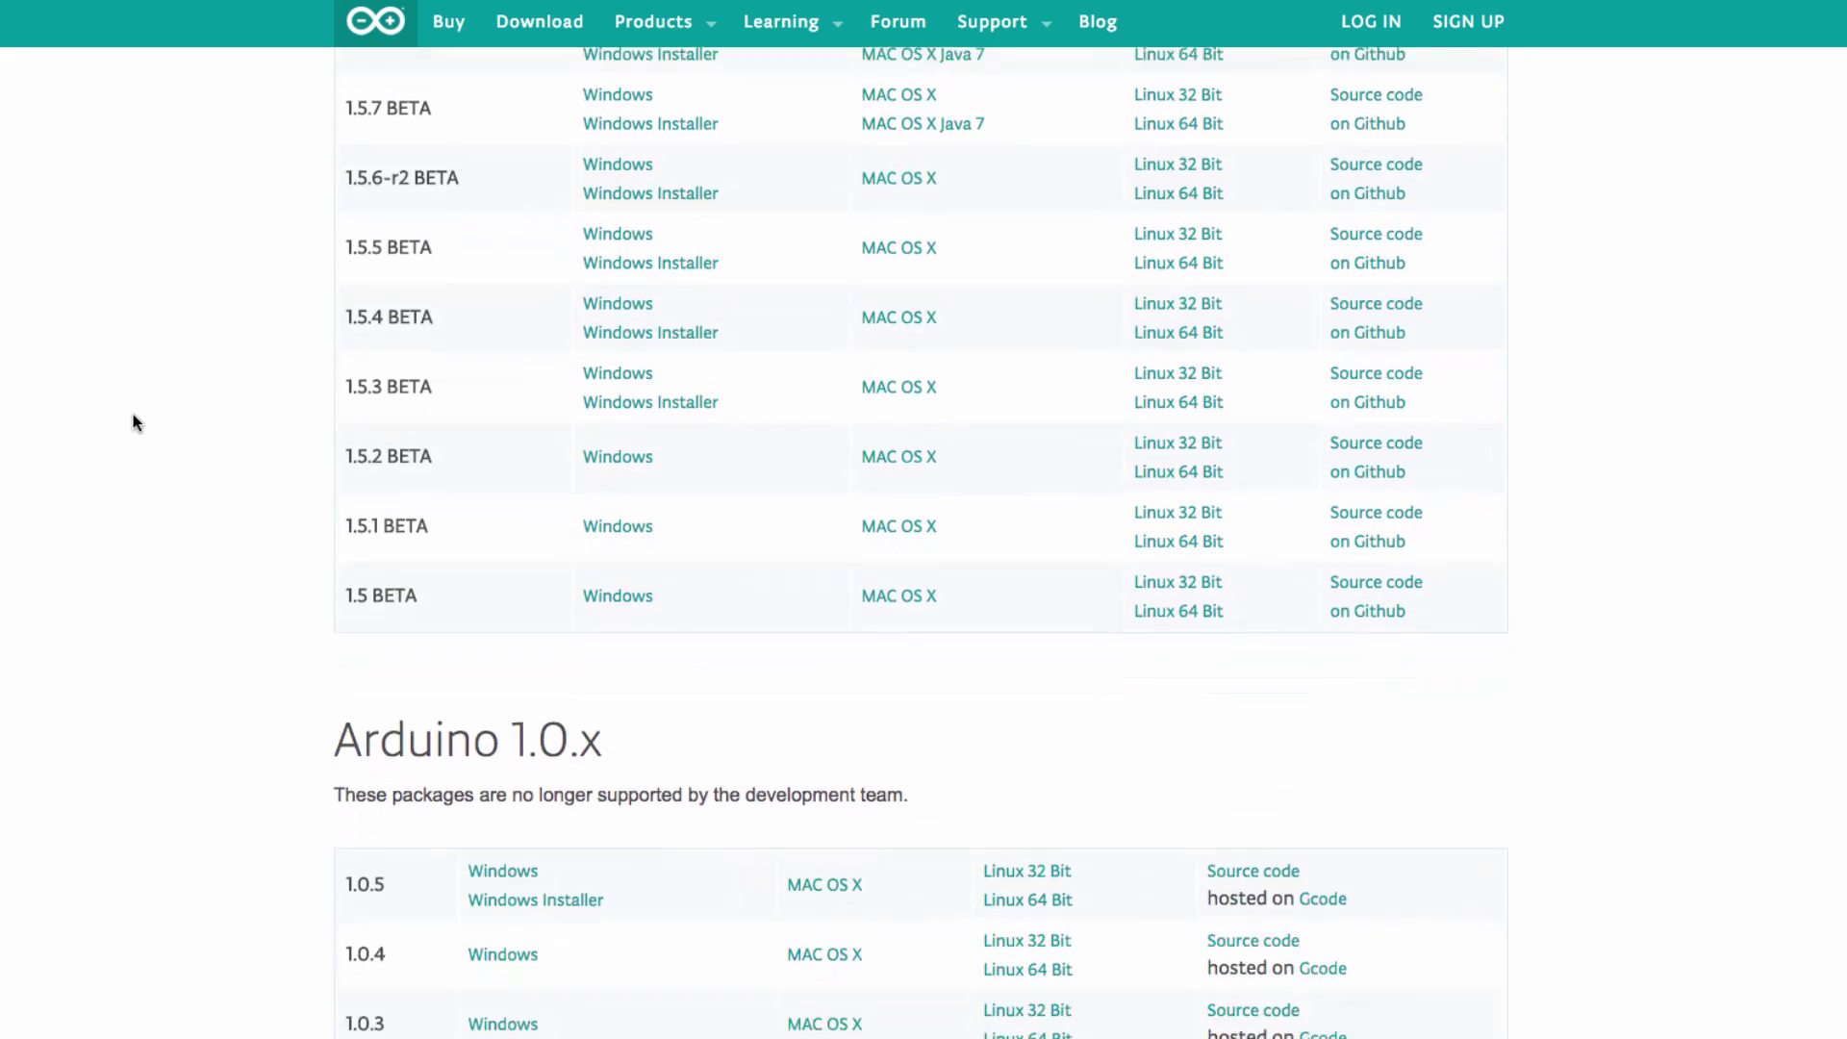